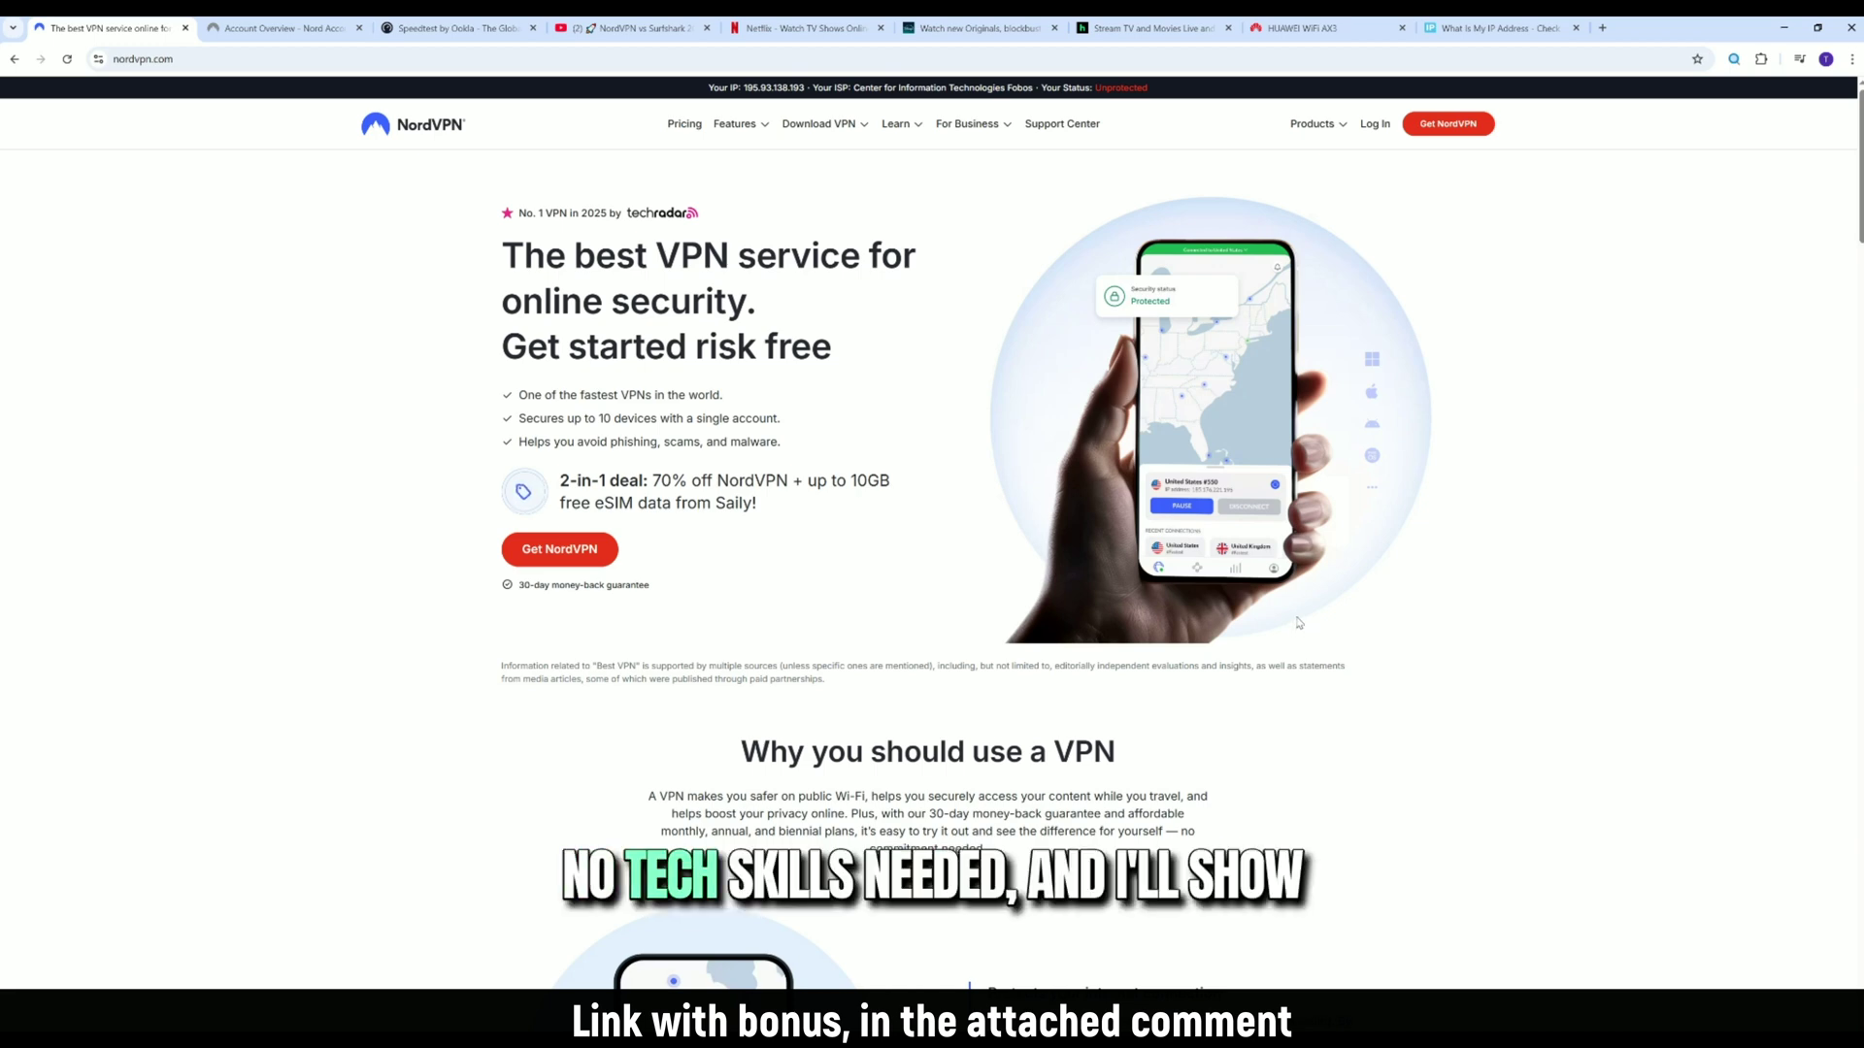
# - Switch from the NordVPN homepage to the HUAWEI WiFi AX3 router admin tab
pyautogui.click(1313, 36)
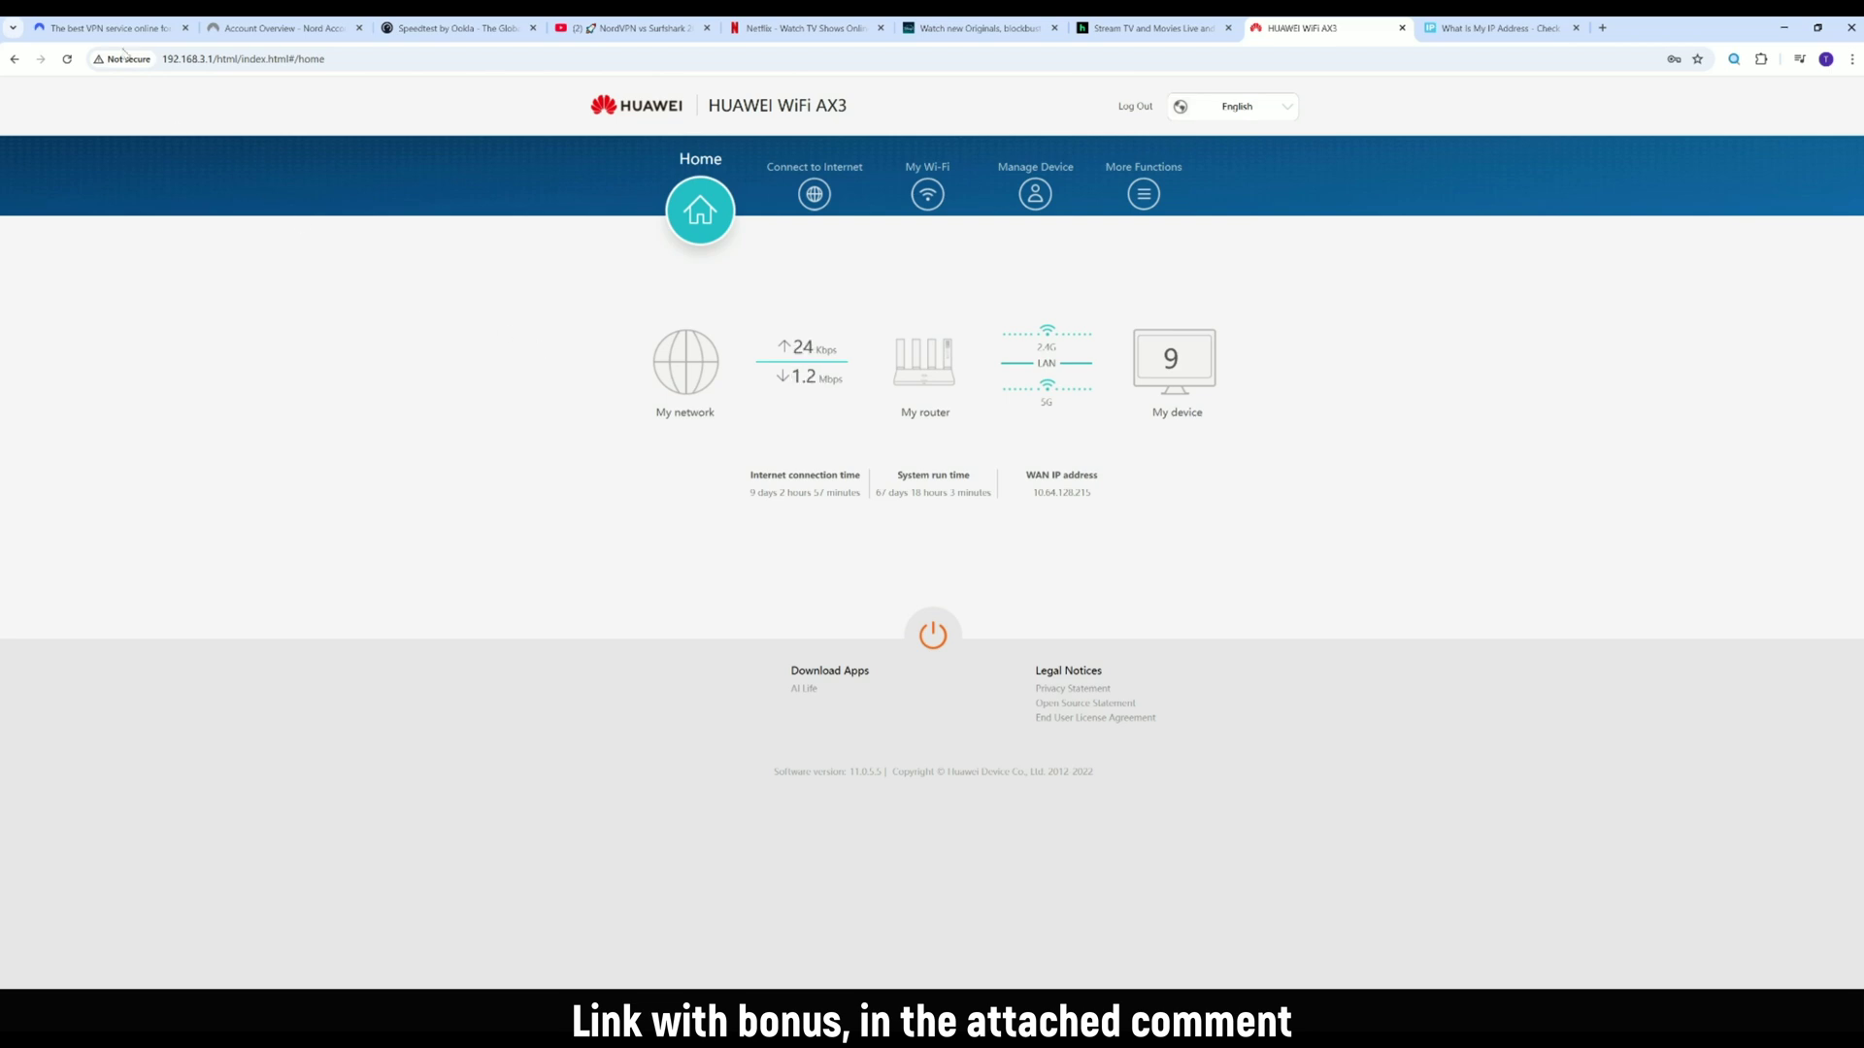
# - Go to NordVPN's VPN routers page via the homepage footer link
pyautogui.click(155, 30)
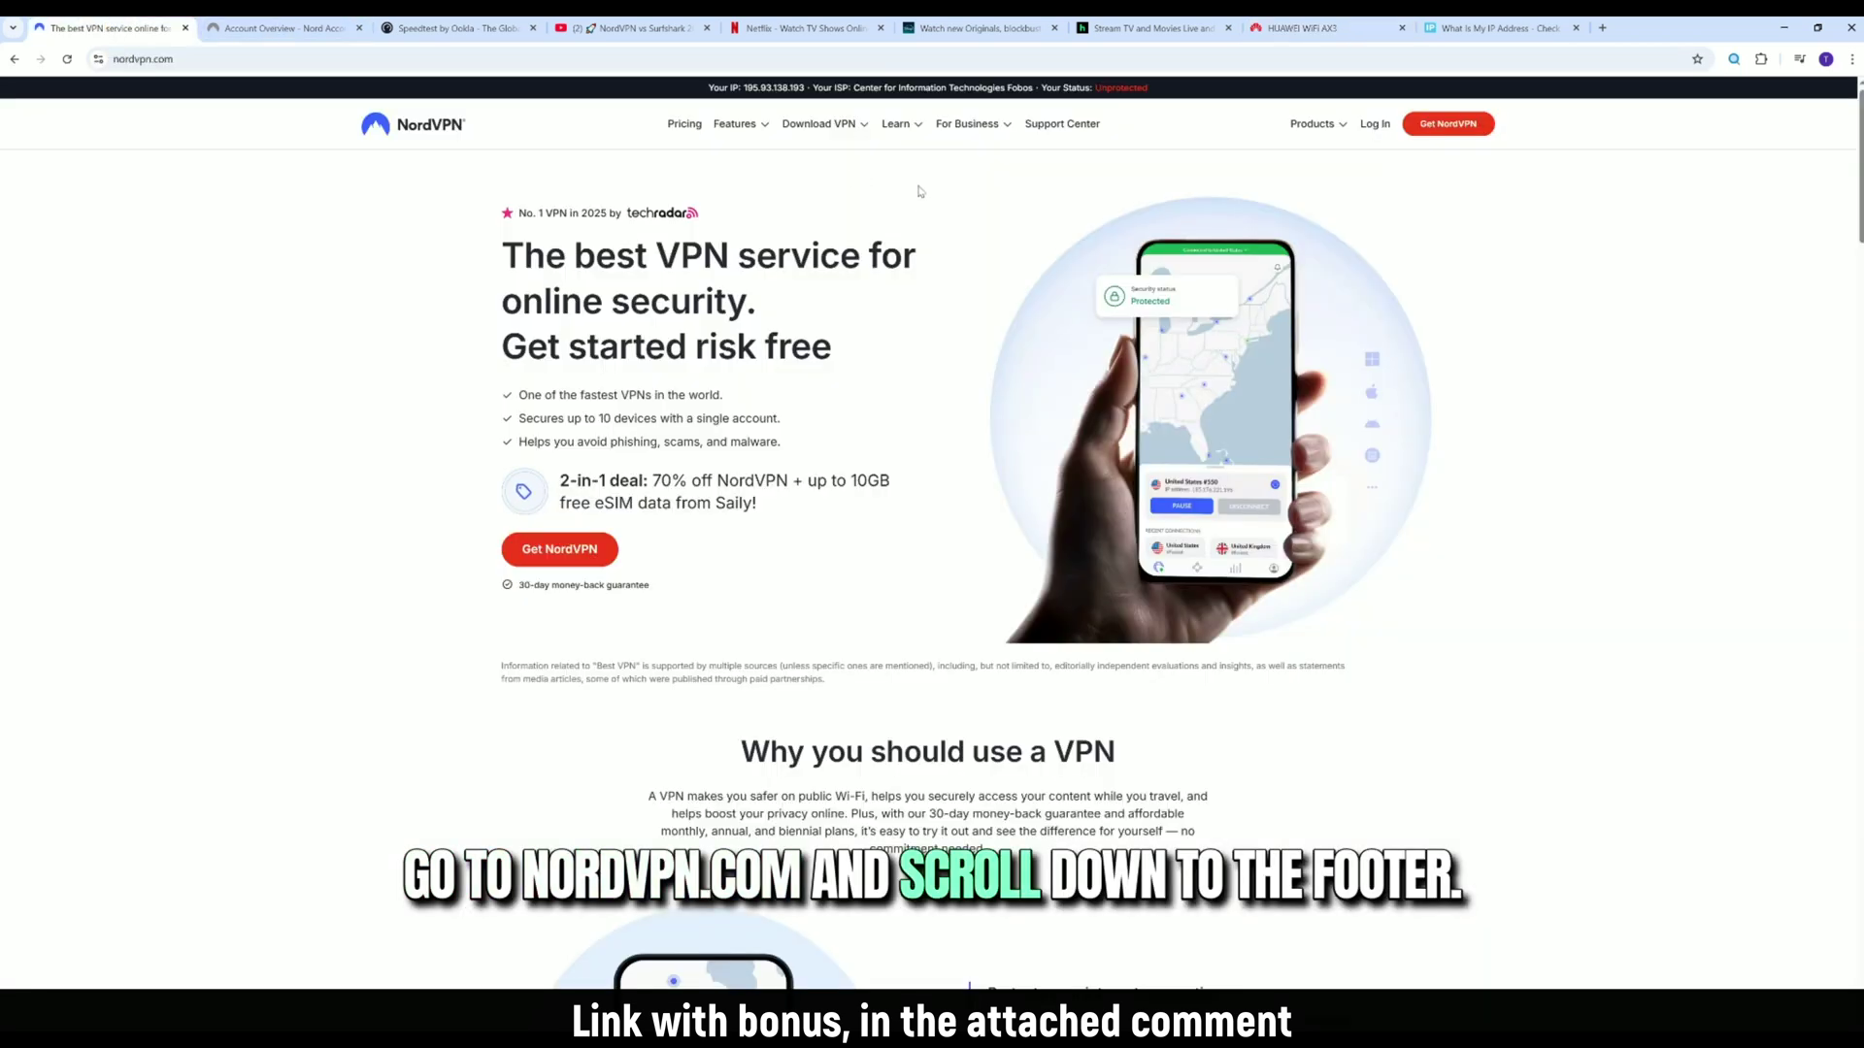
pyautogui.scroll(-20, 1005, 675)
pyautogui.scroll(-20, 1004, 675)
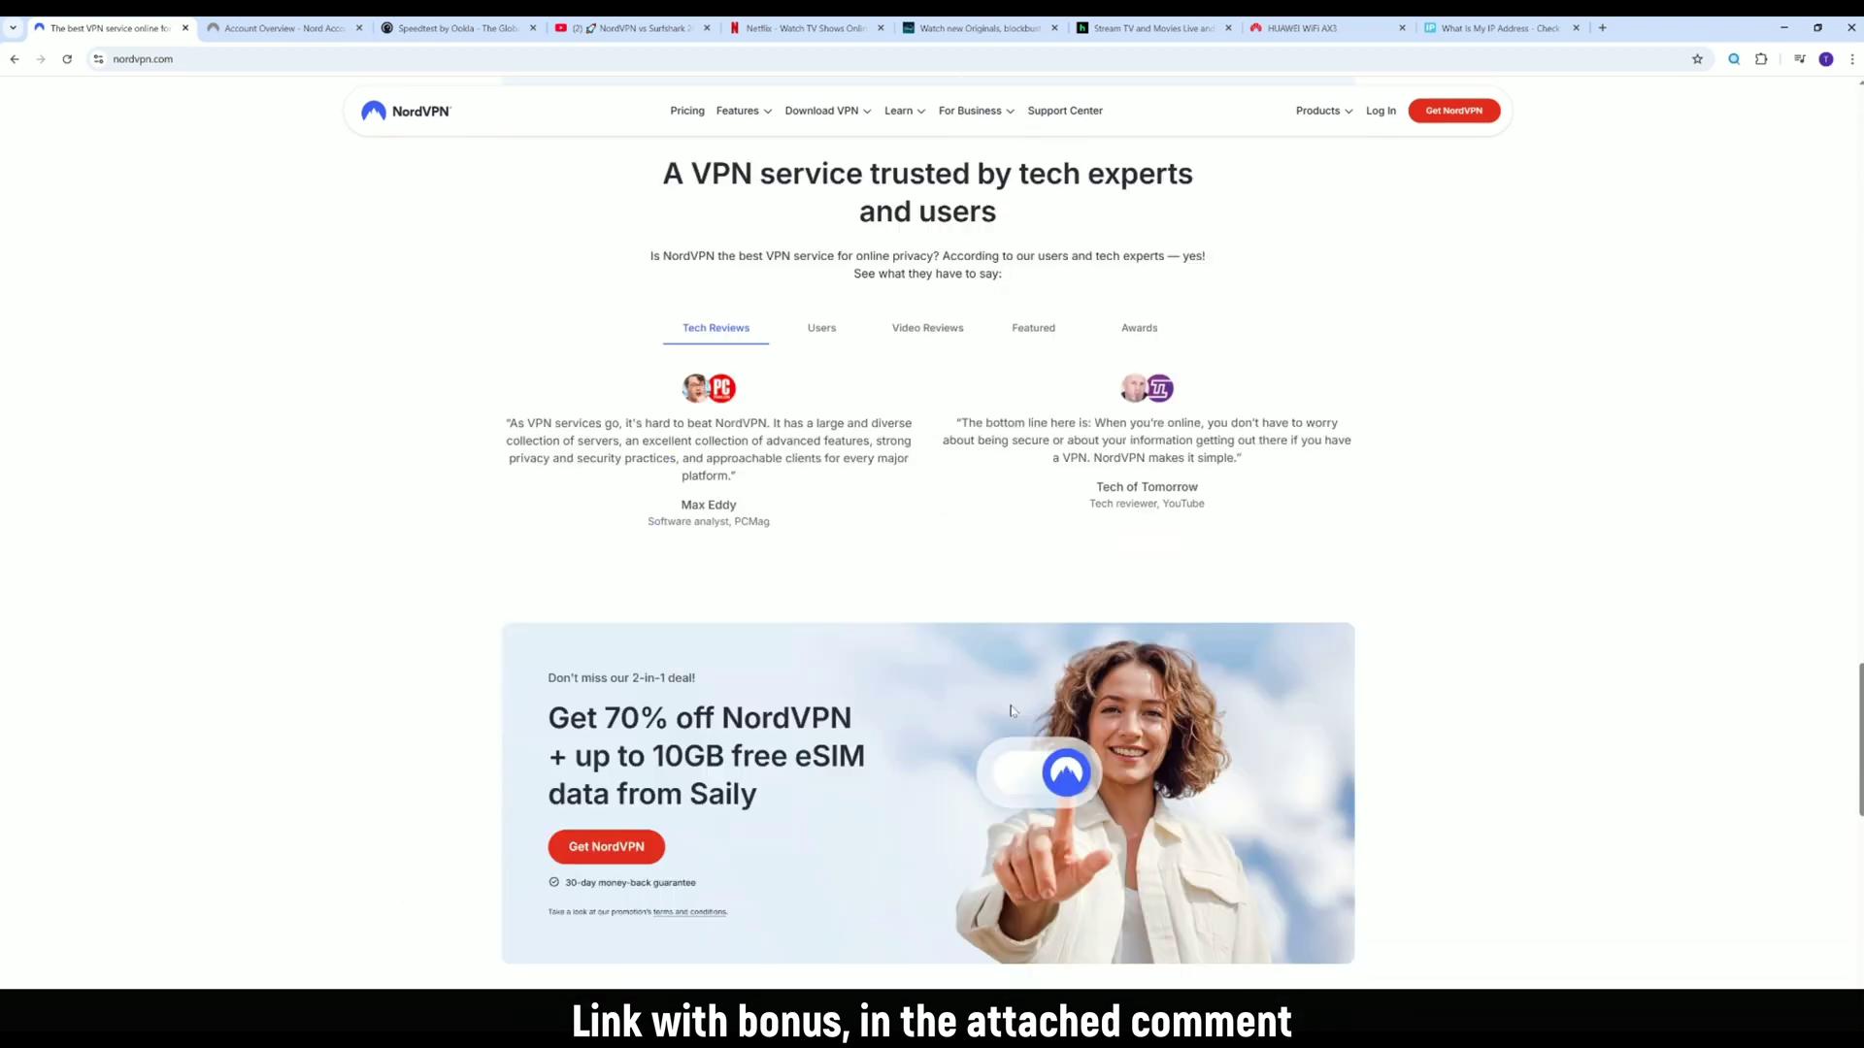
pyautogui.scroll(3, 998, 728)
pyautogui.scroll(-4, 614, 674)
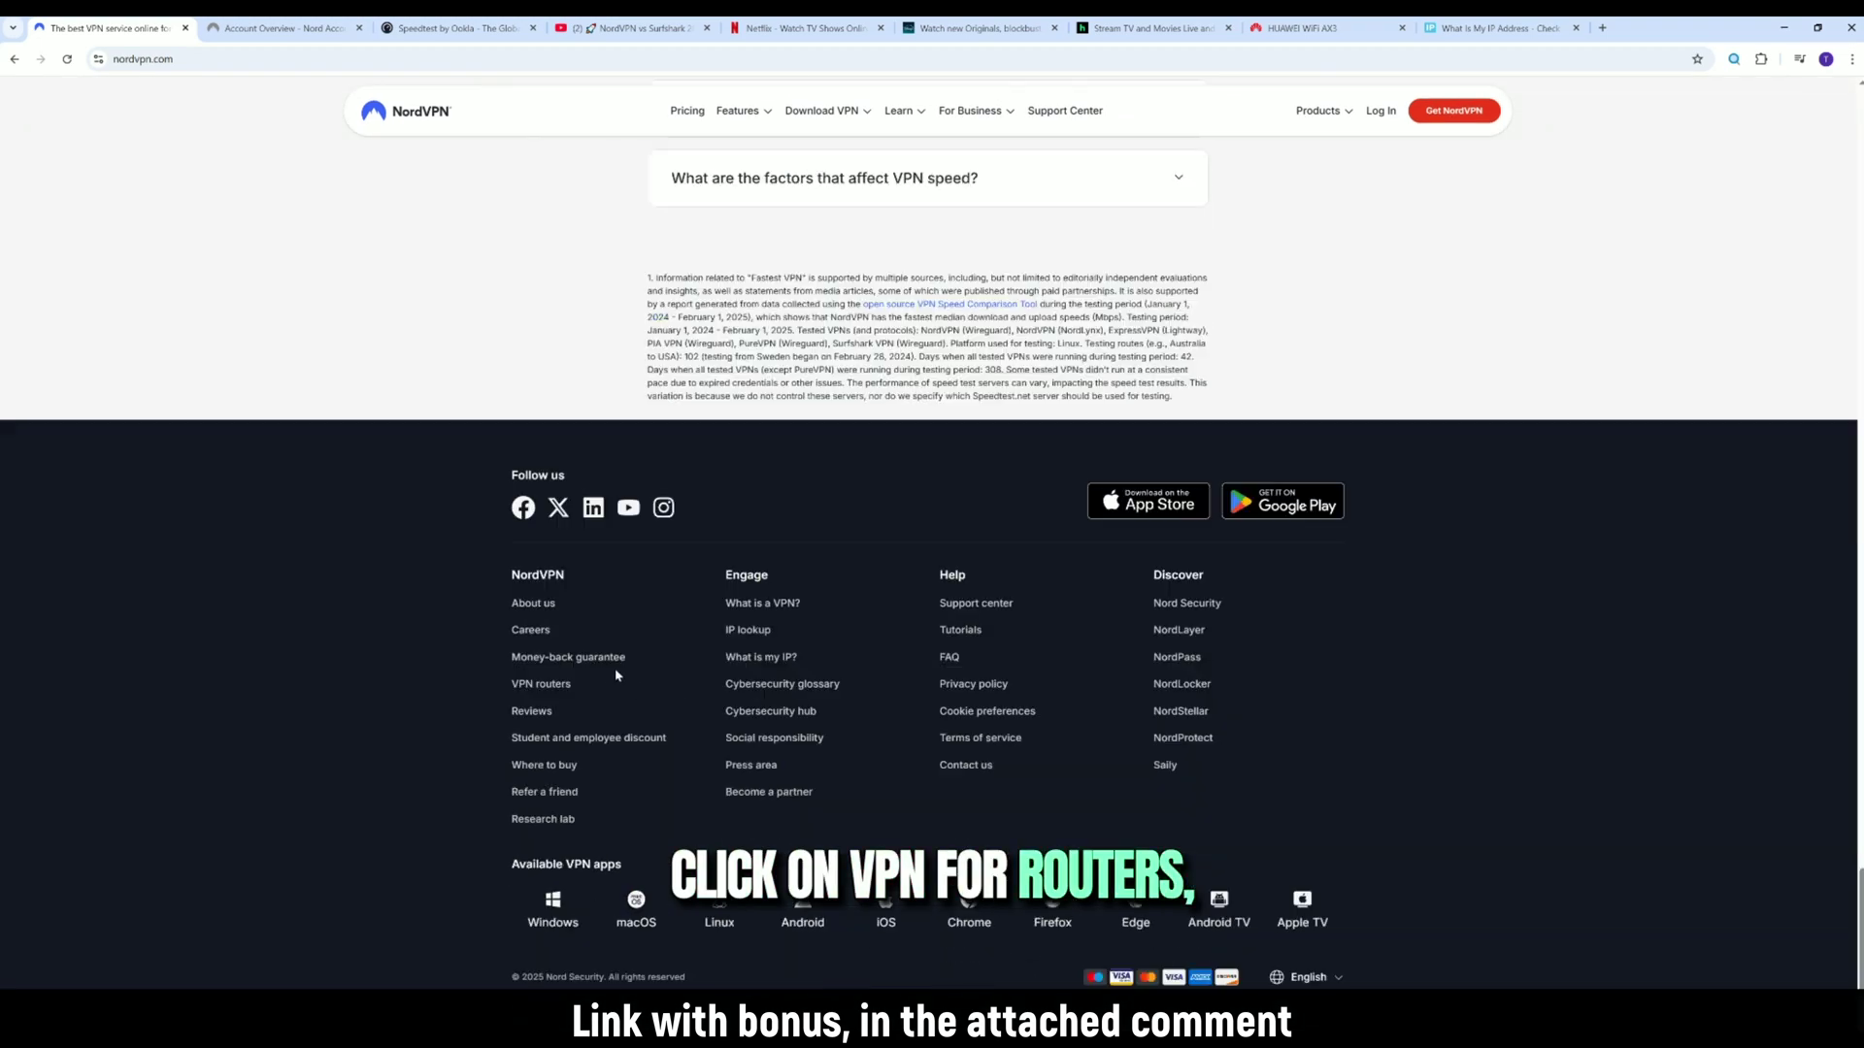
pyautogui.click(534, 685)
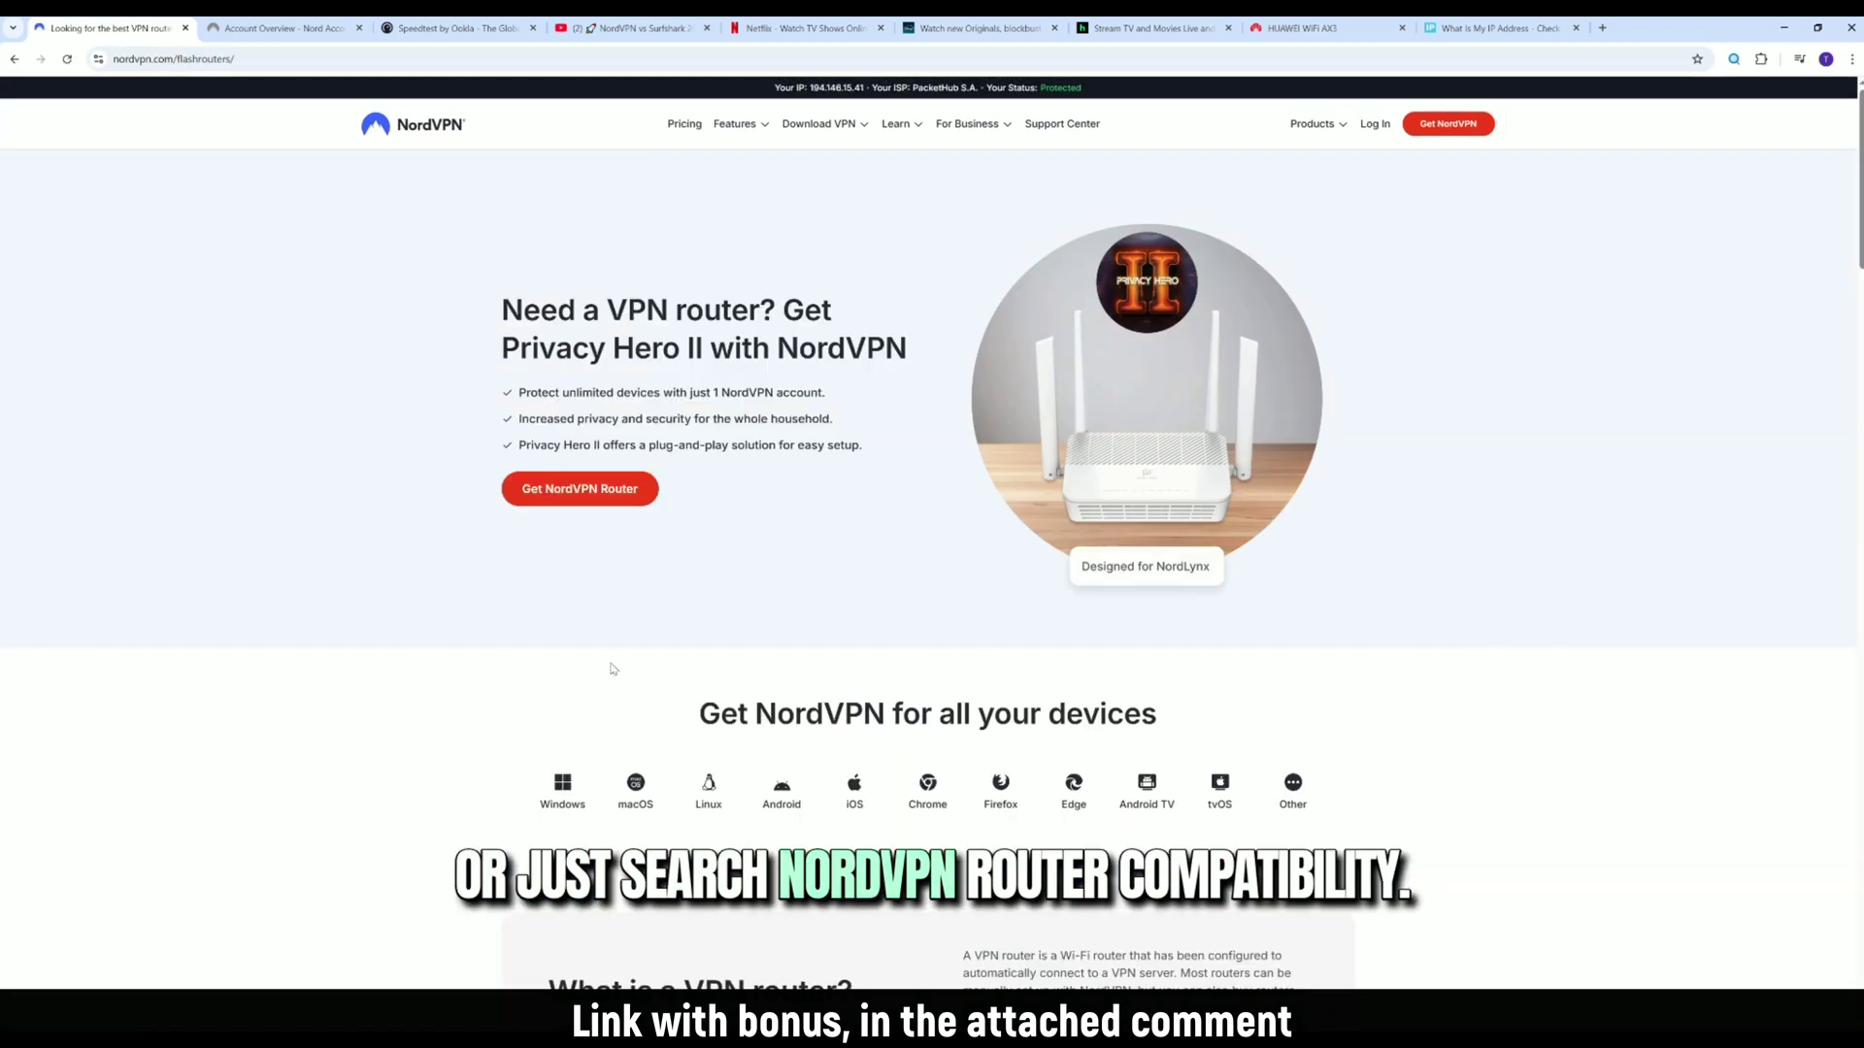
# - Open the full list of supported routers with 'See All Routers'
pyautogui.scroll(-15, 614, 669)
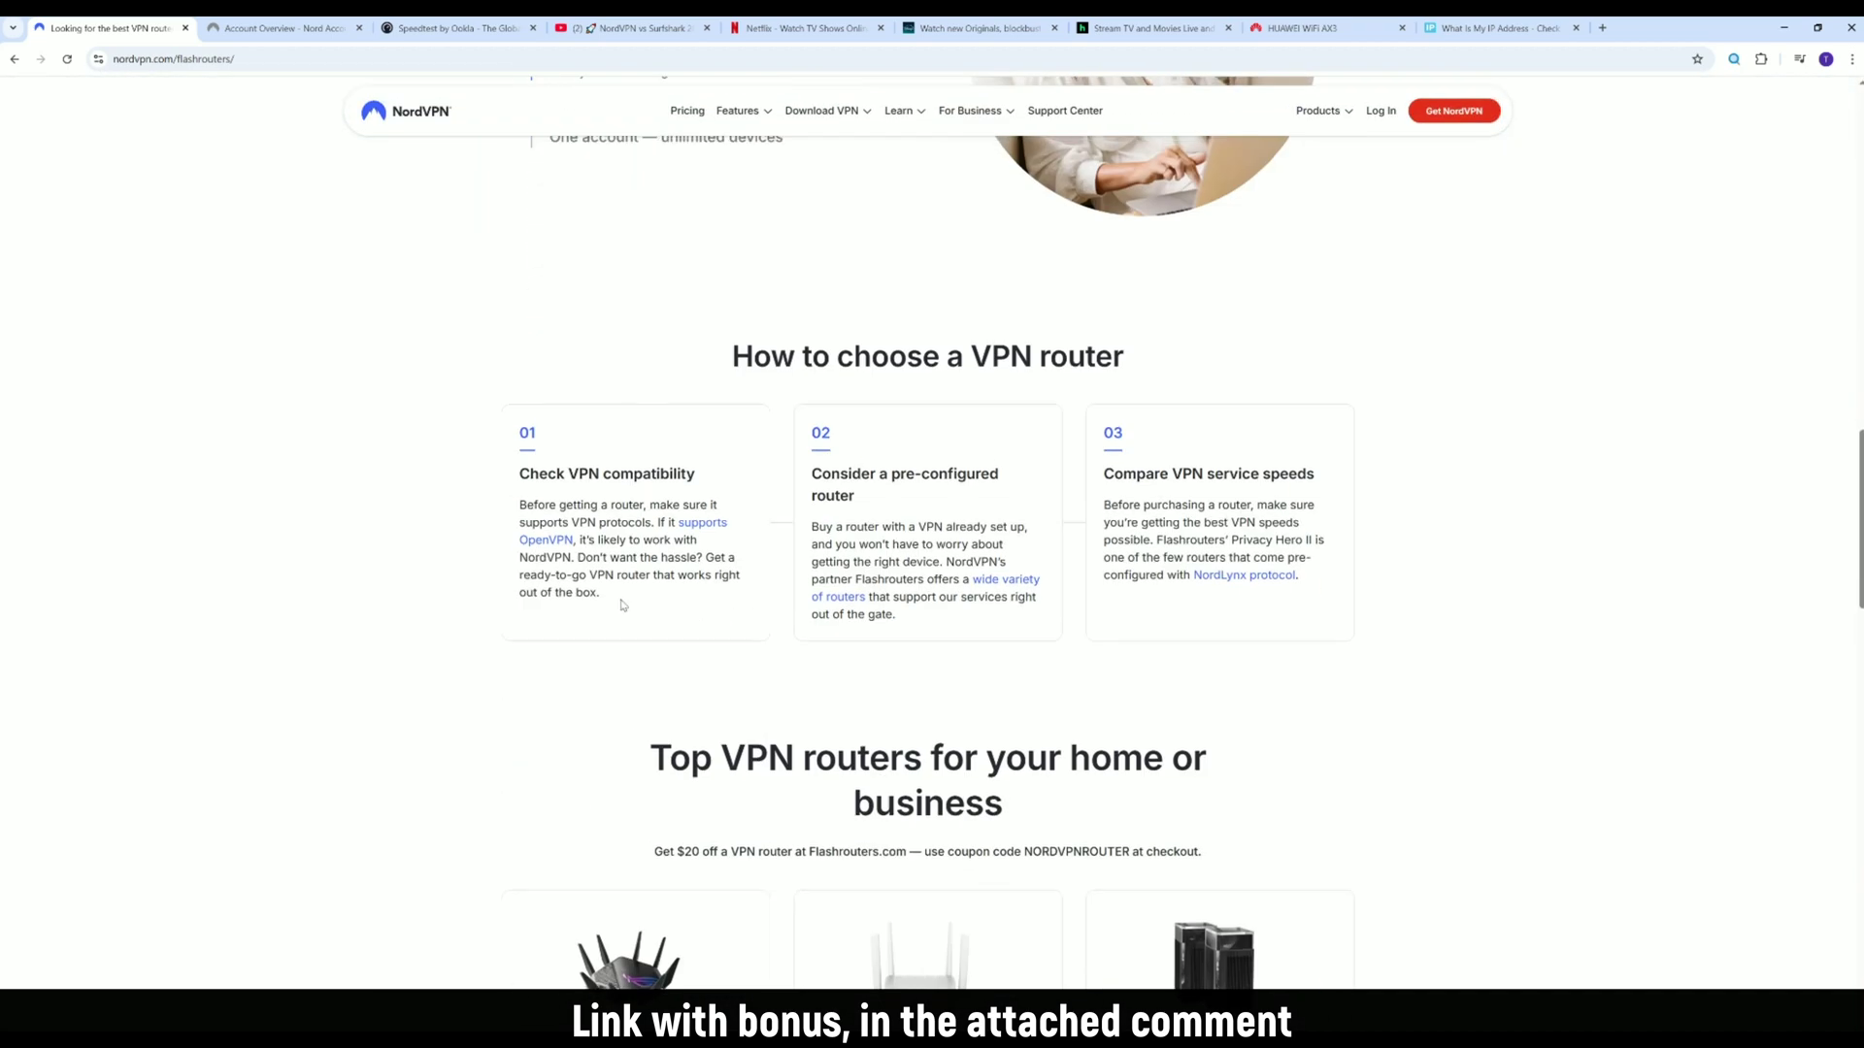
pyautogui.scroll(-7, 622, 605)
pyautogui.click(934, 621)
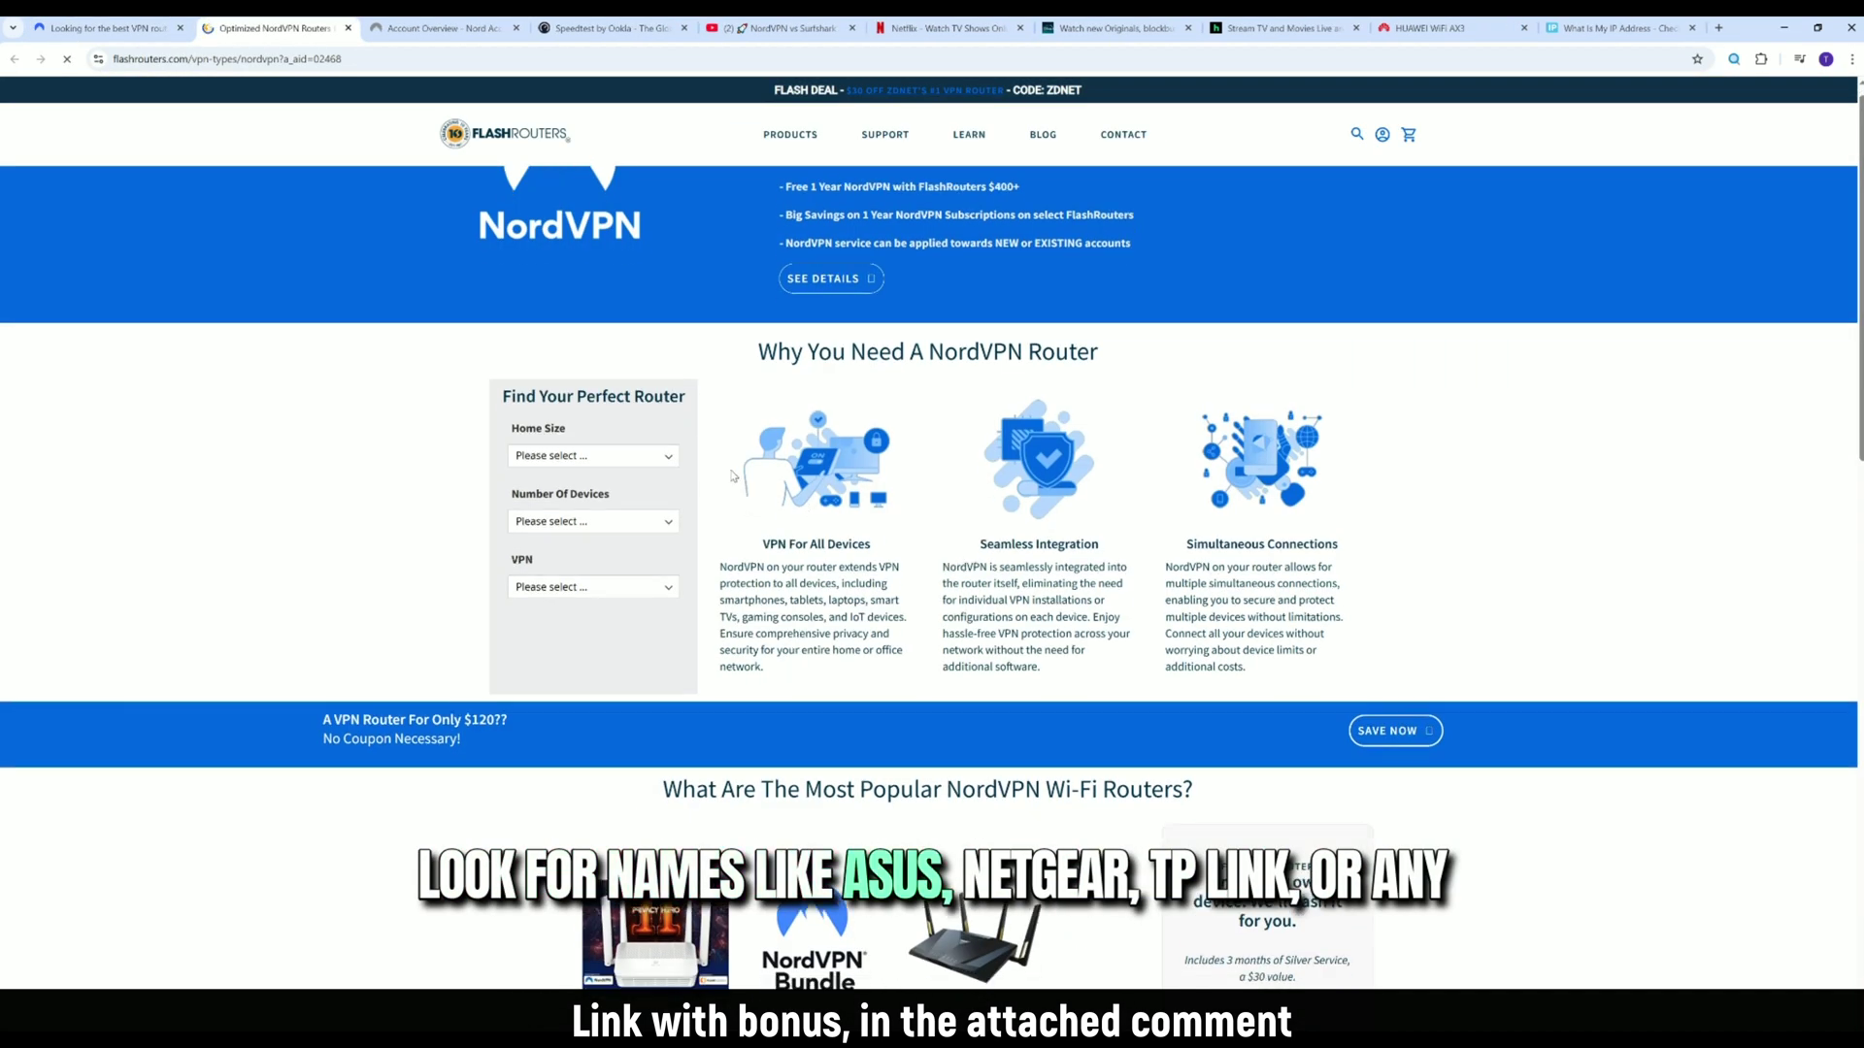
# - Filter FlashRouters by Small Home, 0-20 Devices and NordVPN, then return to the router admin tab
pyautogui.click(587, 414)
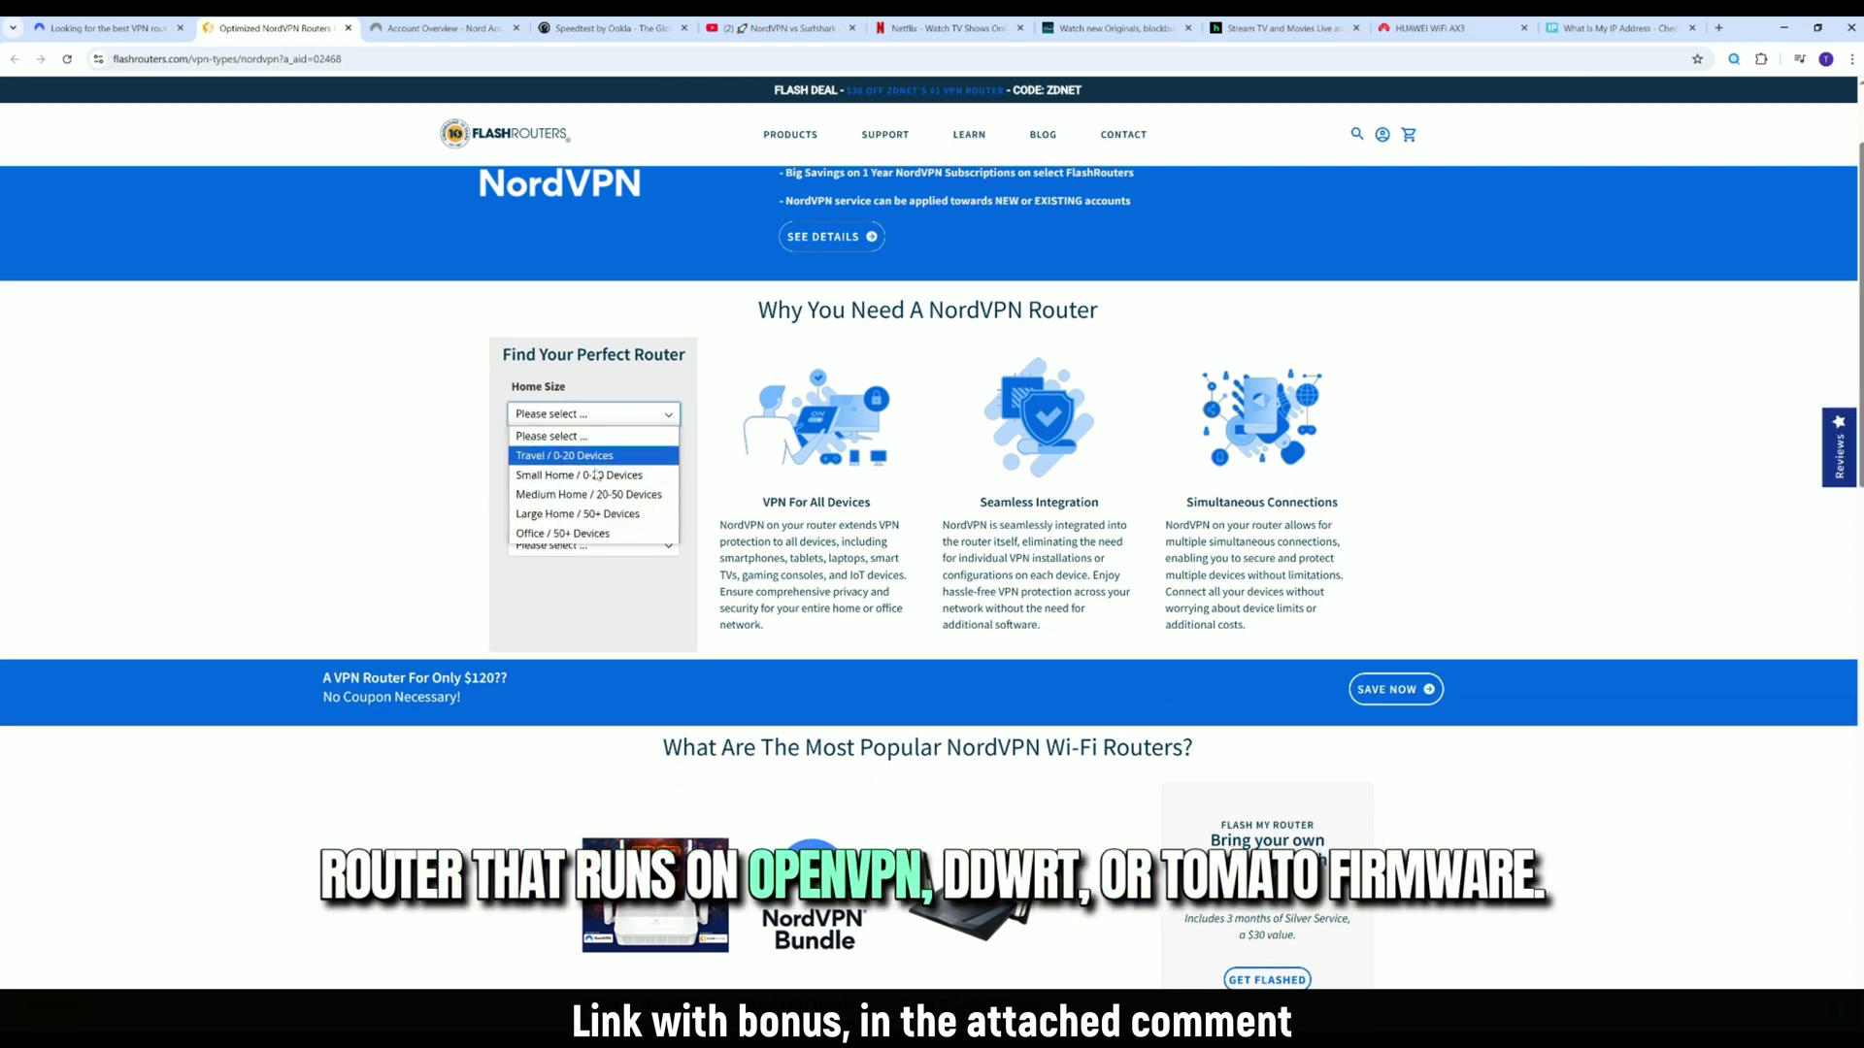
pyautogui.click(597, 474)
pyautogui.click(602, 478)
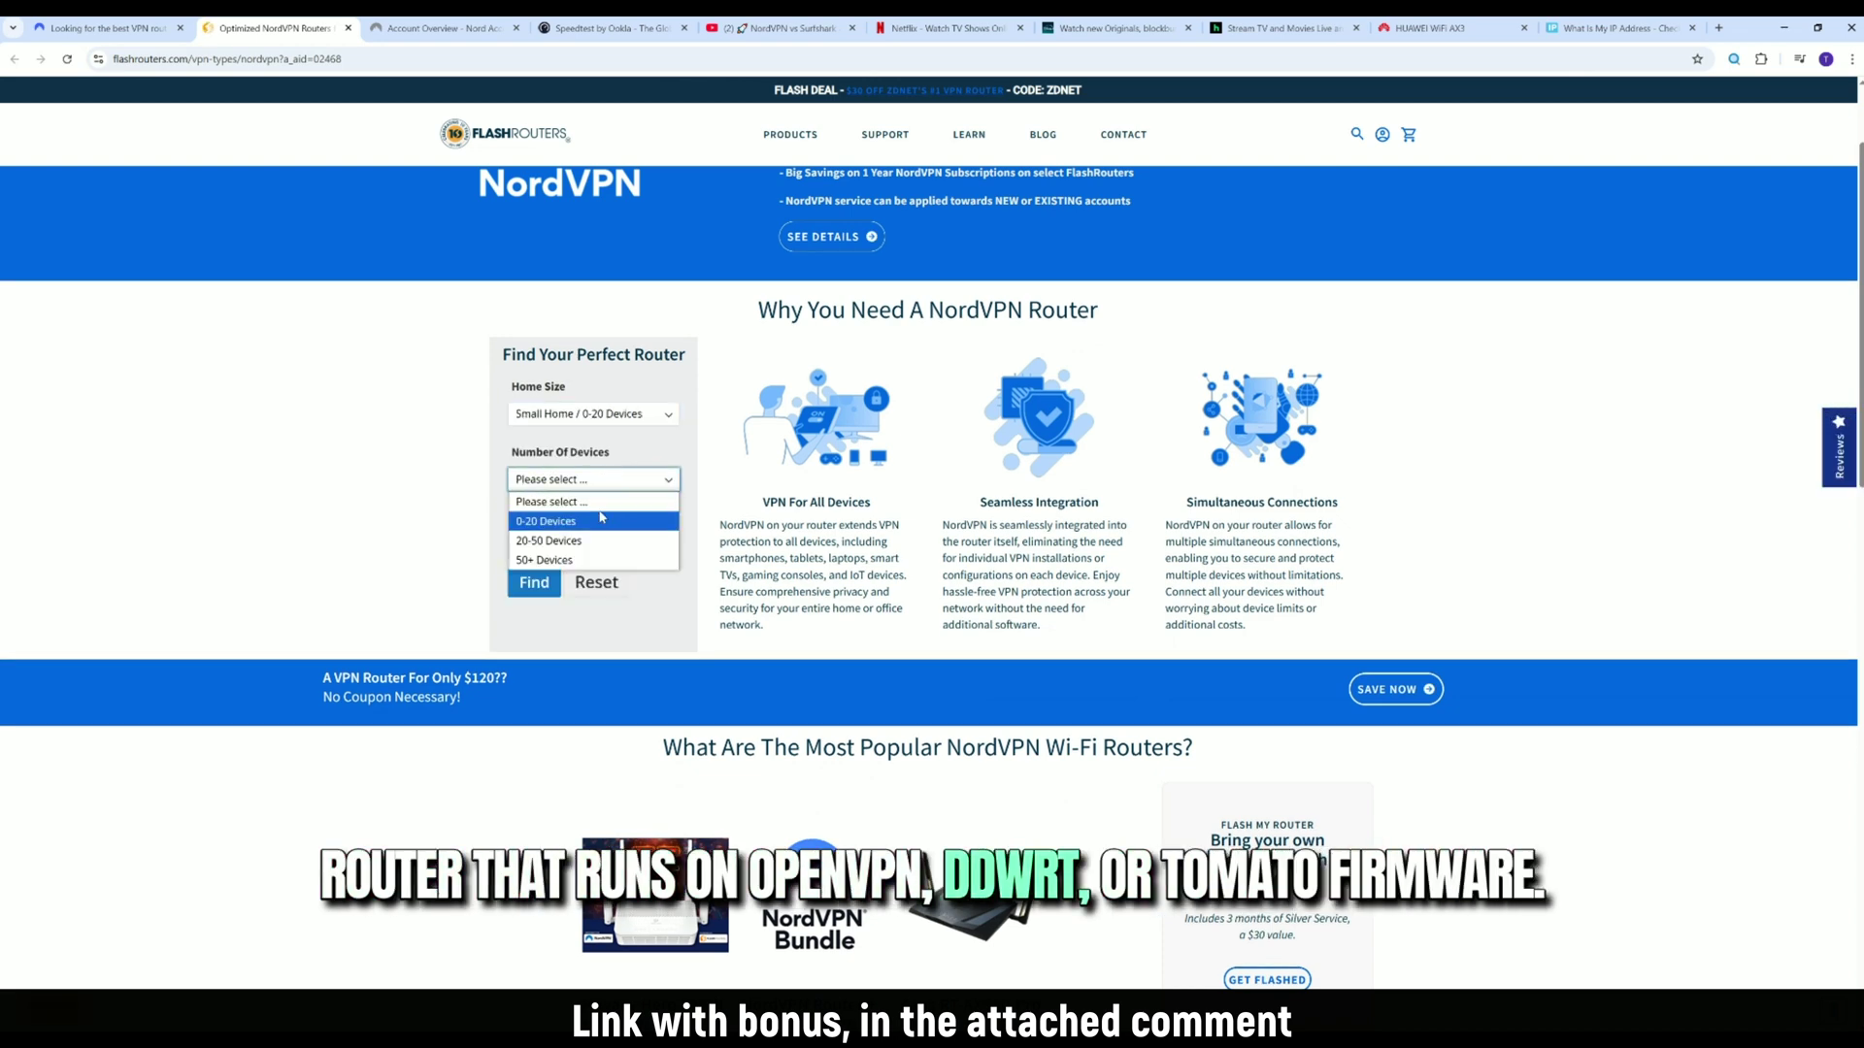
pyautogui.click(602, 520)
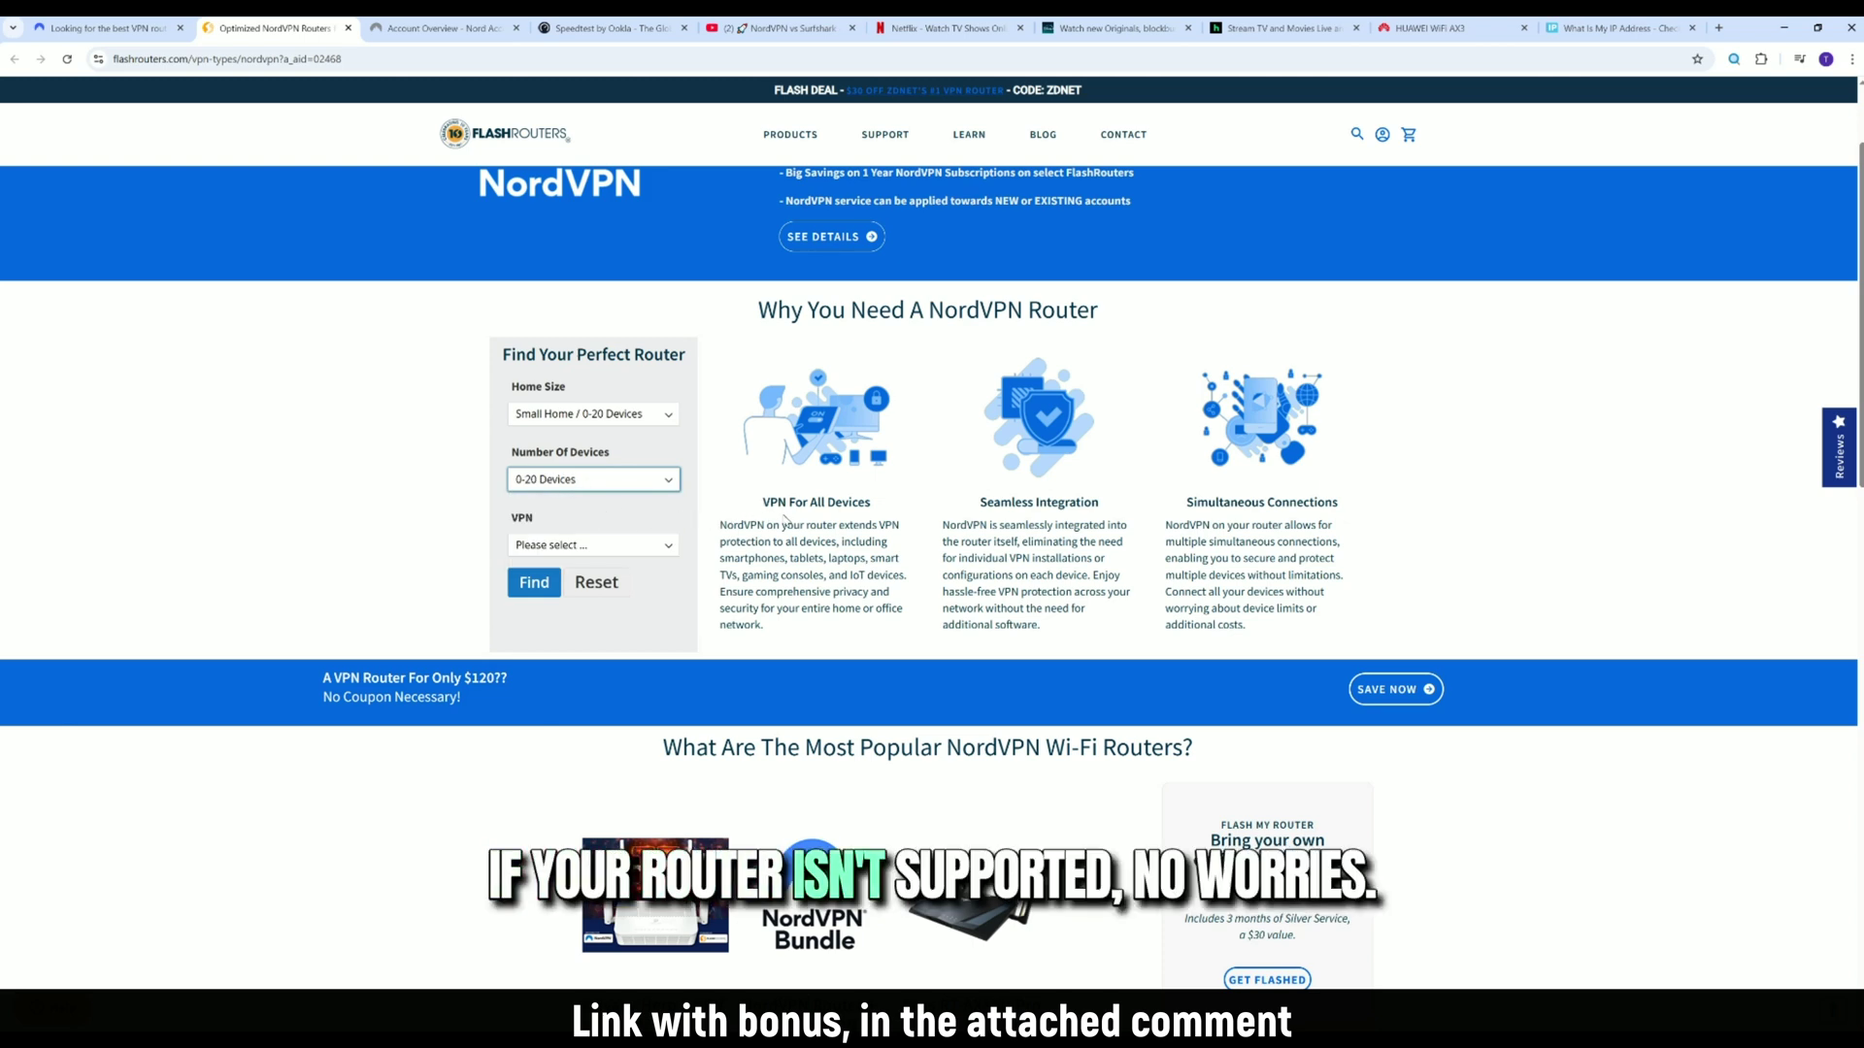
pyautogui.click(592, 545)
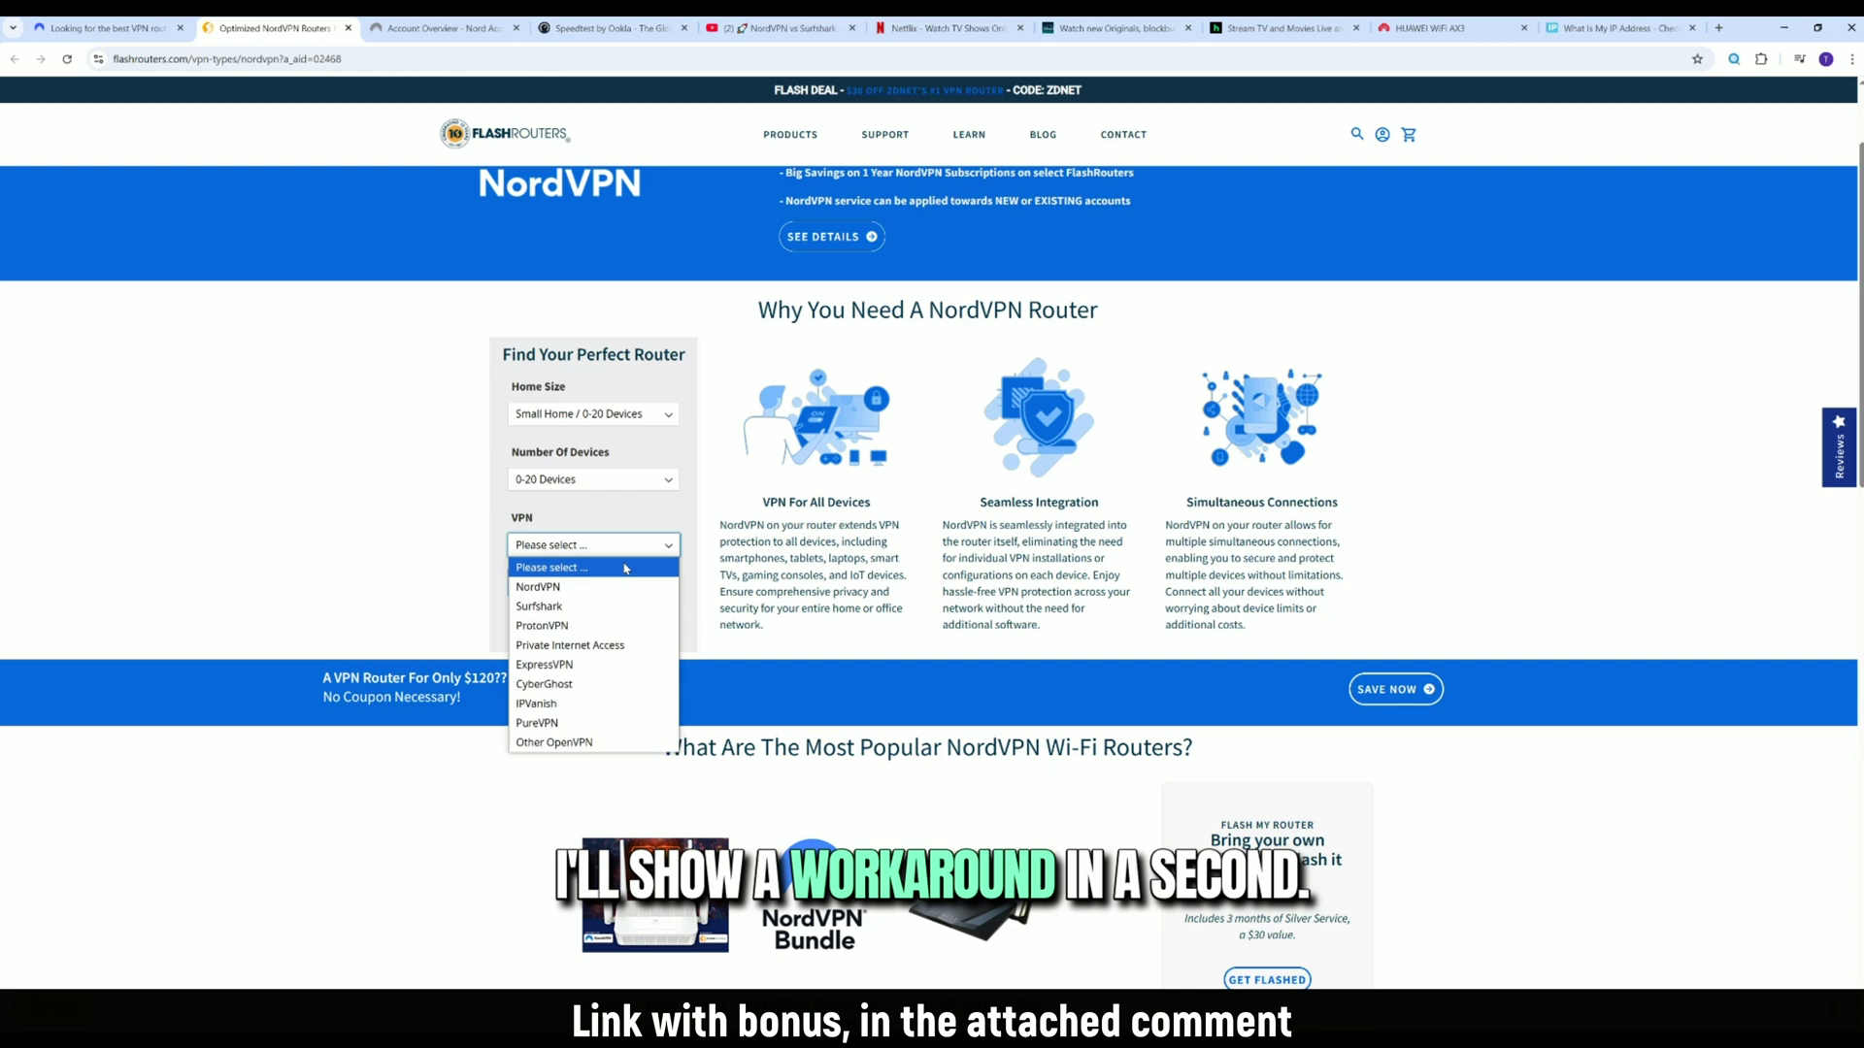
pyautogui.click(562, 586)
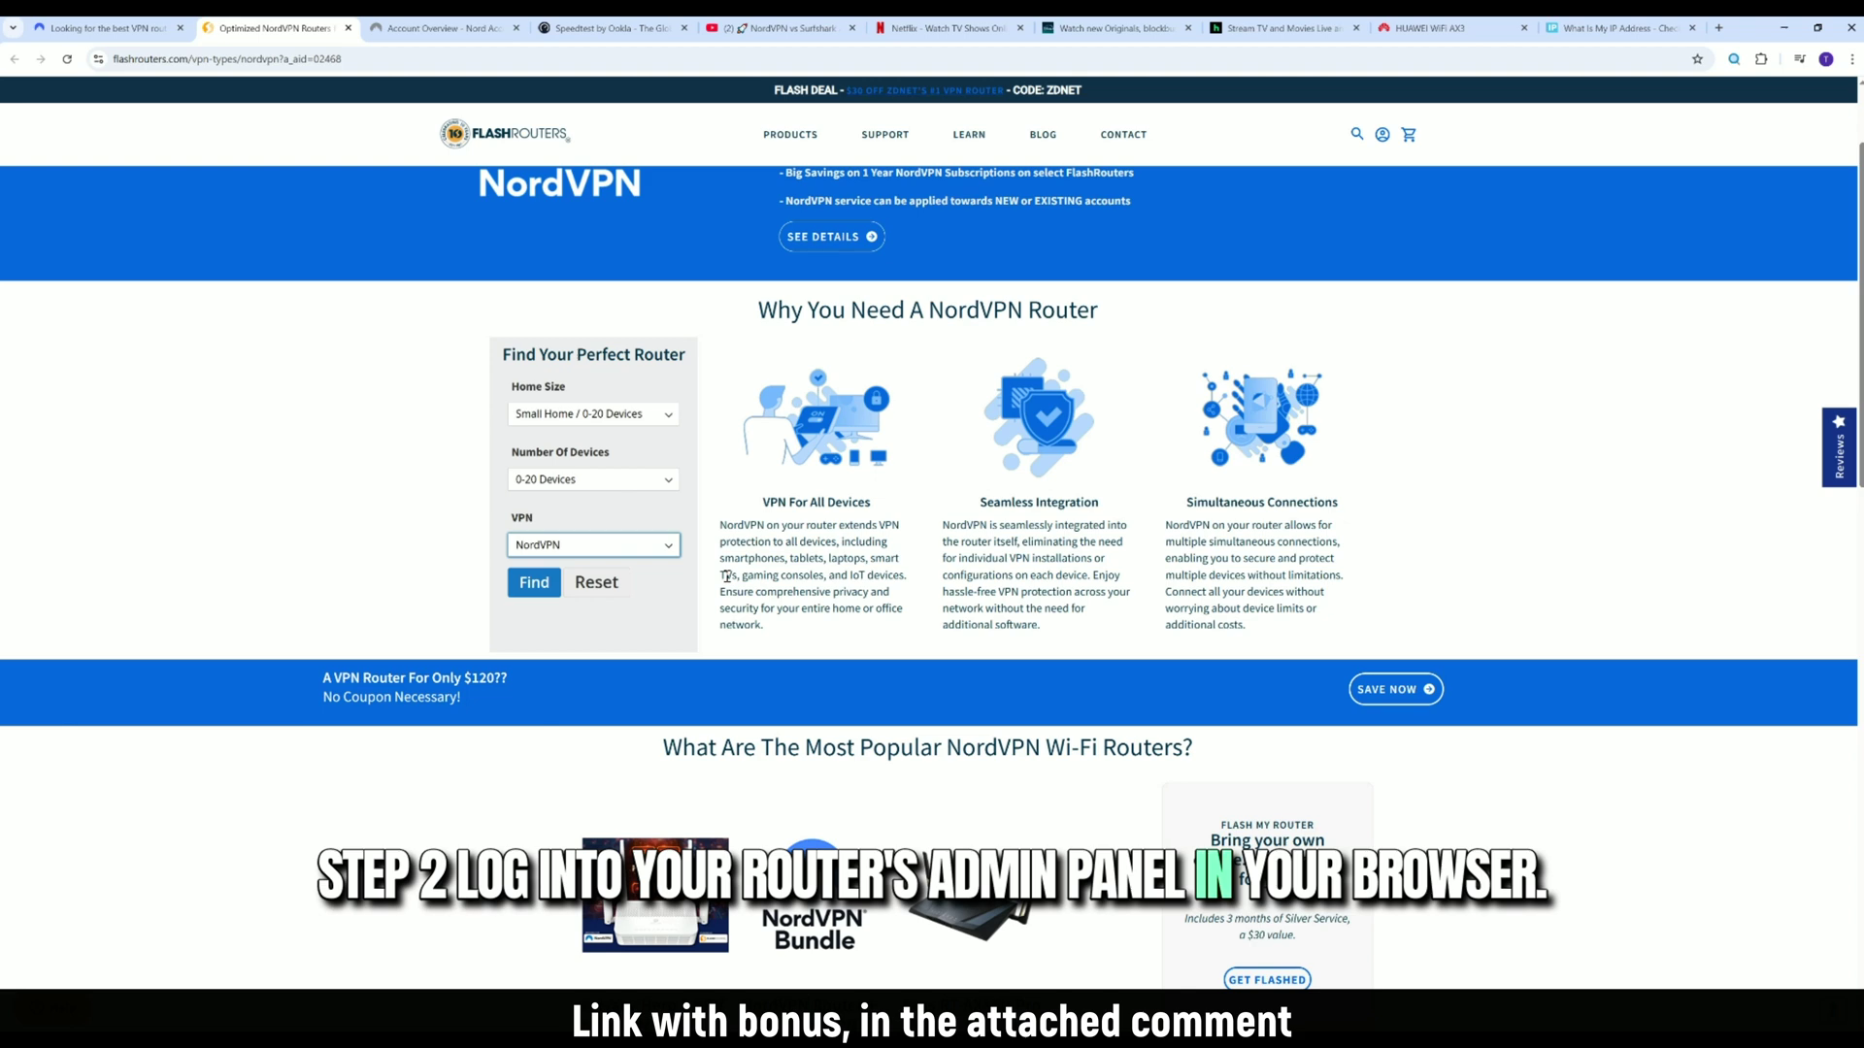
pyautogui.click(1427, 27)
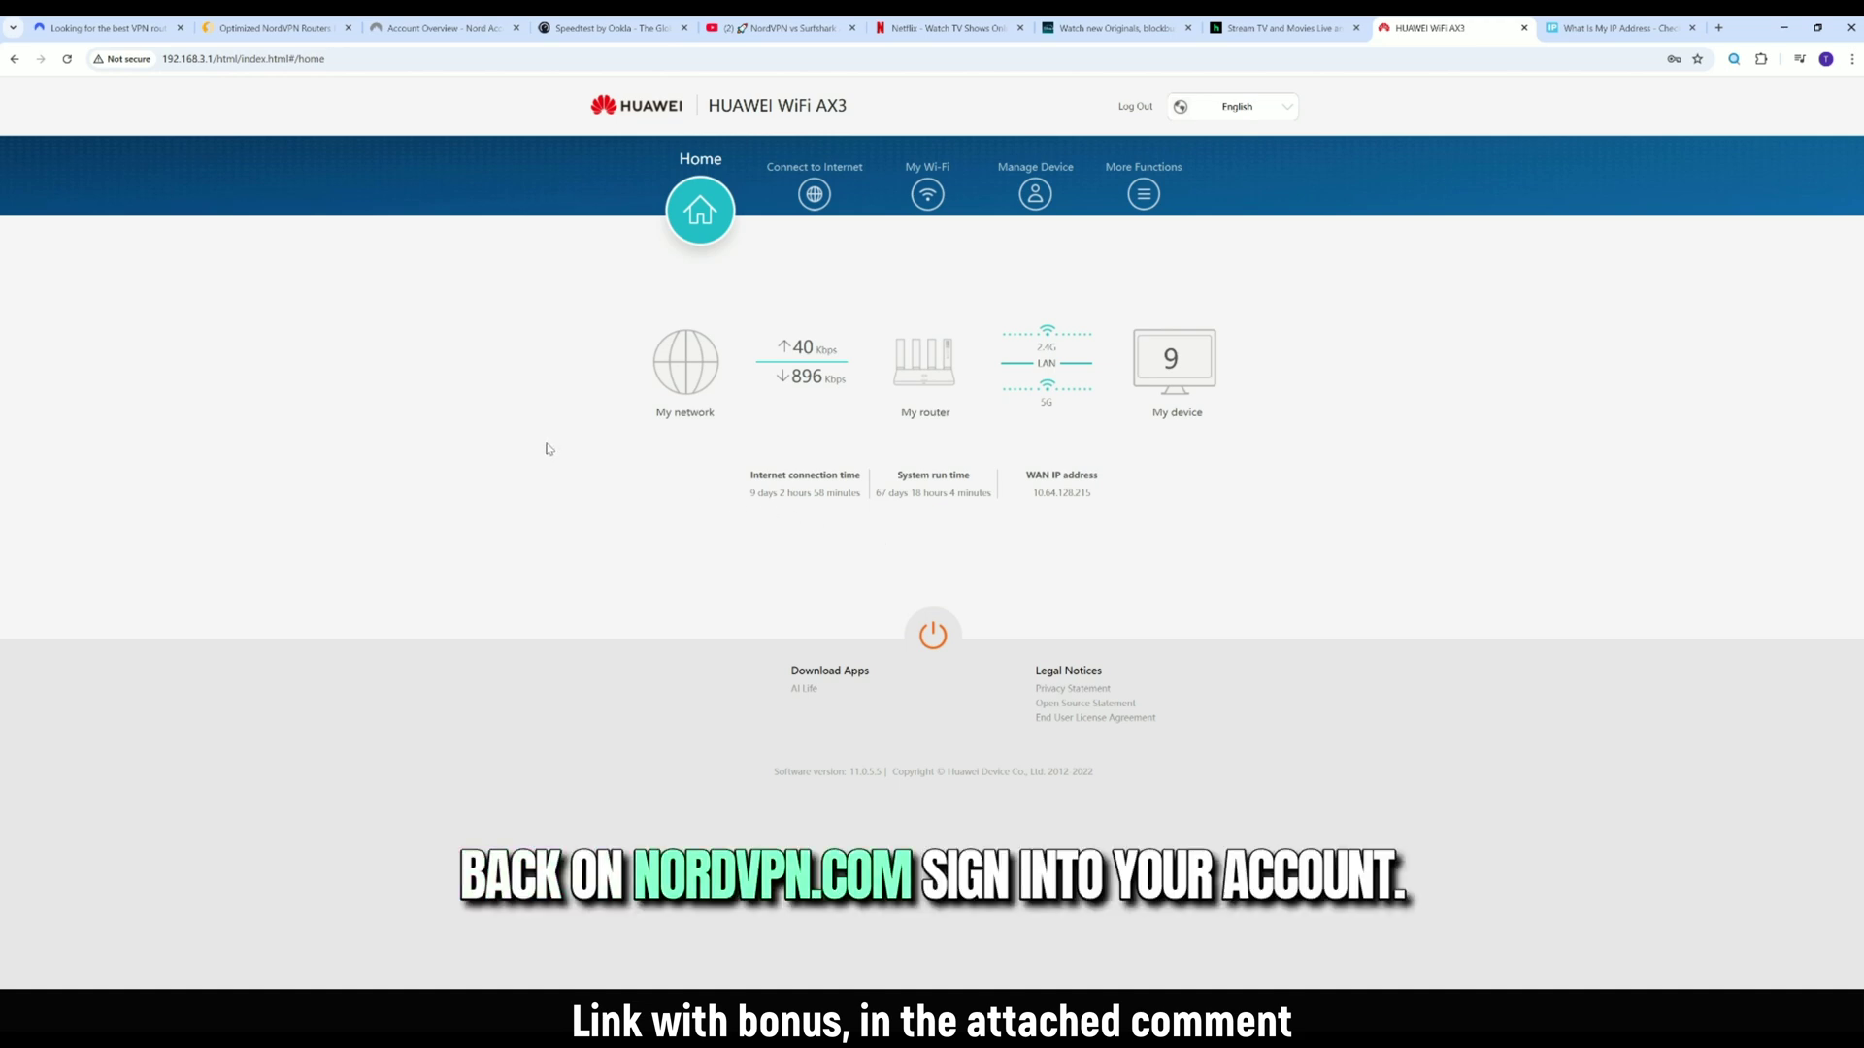
# - Browse the NordVPN Downloads page in Nord Account, then return to the router admin tab
pyautogui.click(424, 29)
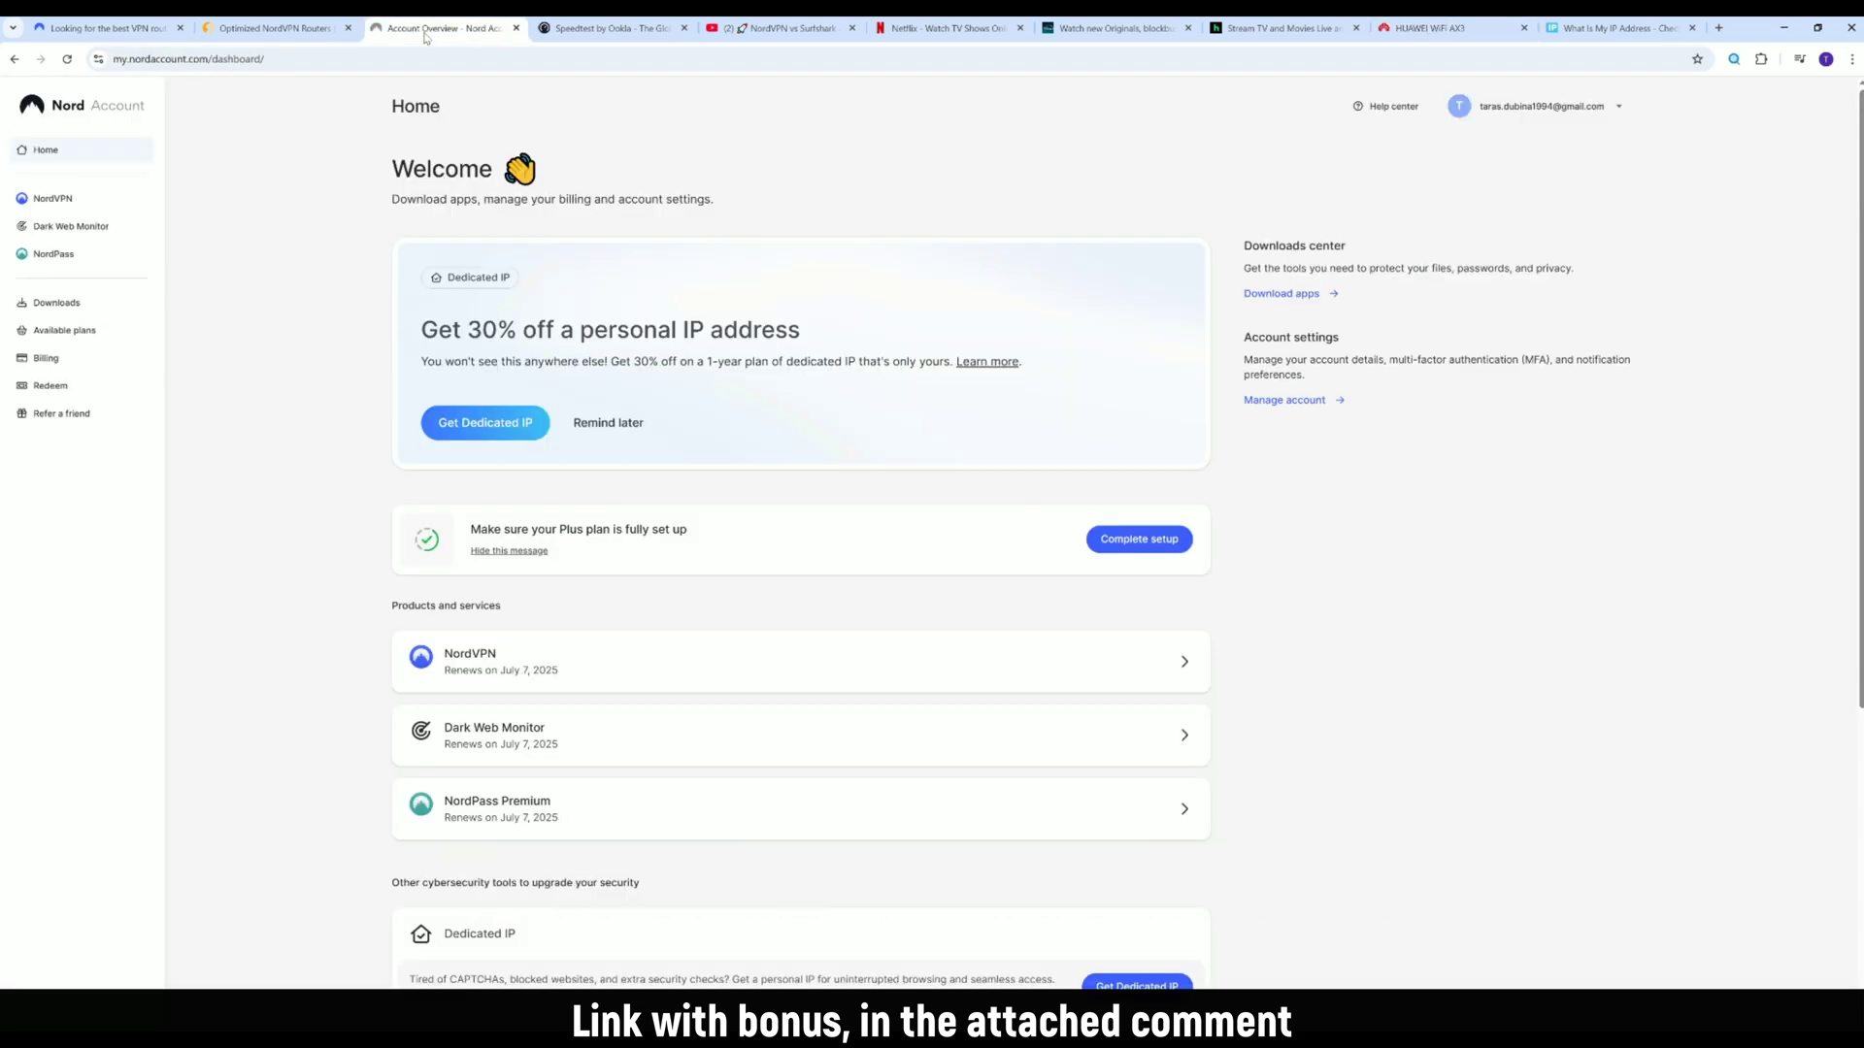
pyautogui.click(60, 303)
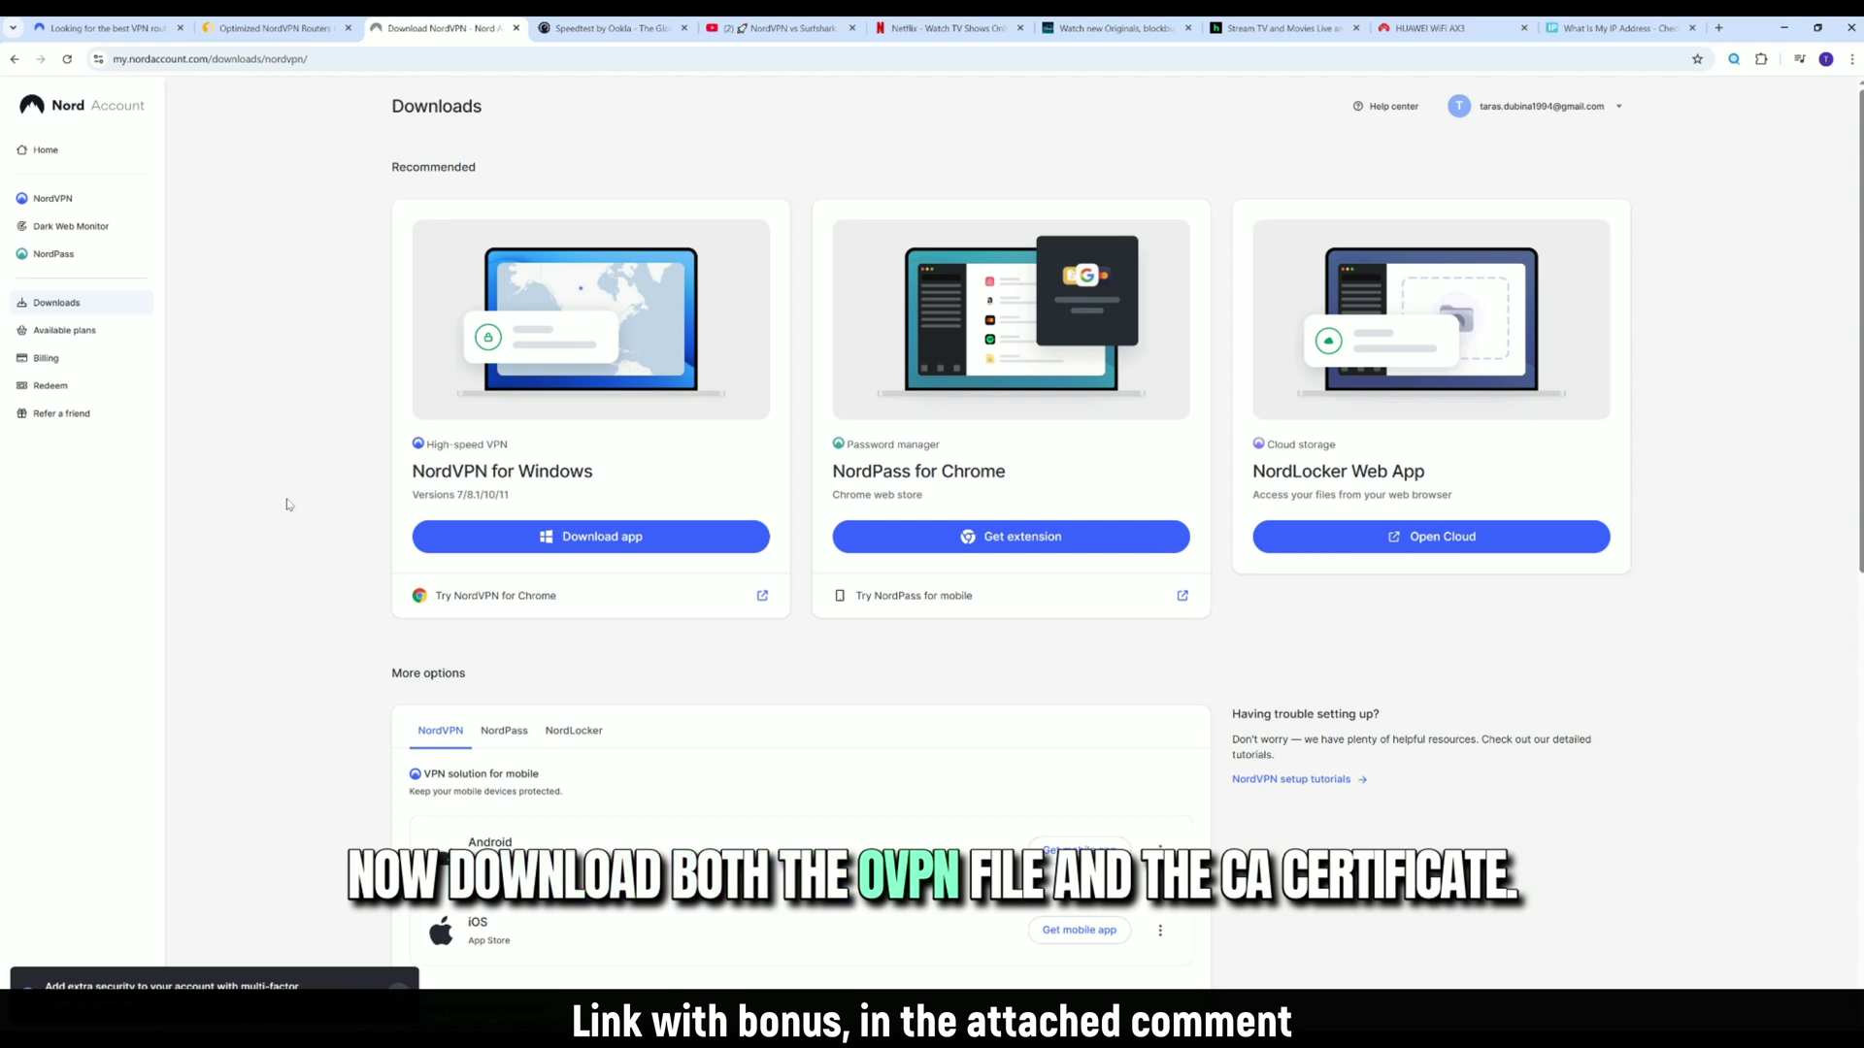
pyautogui.scroll(-4, 287, 504)
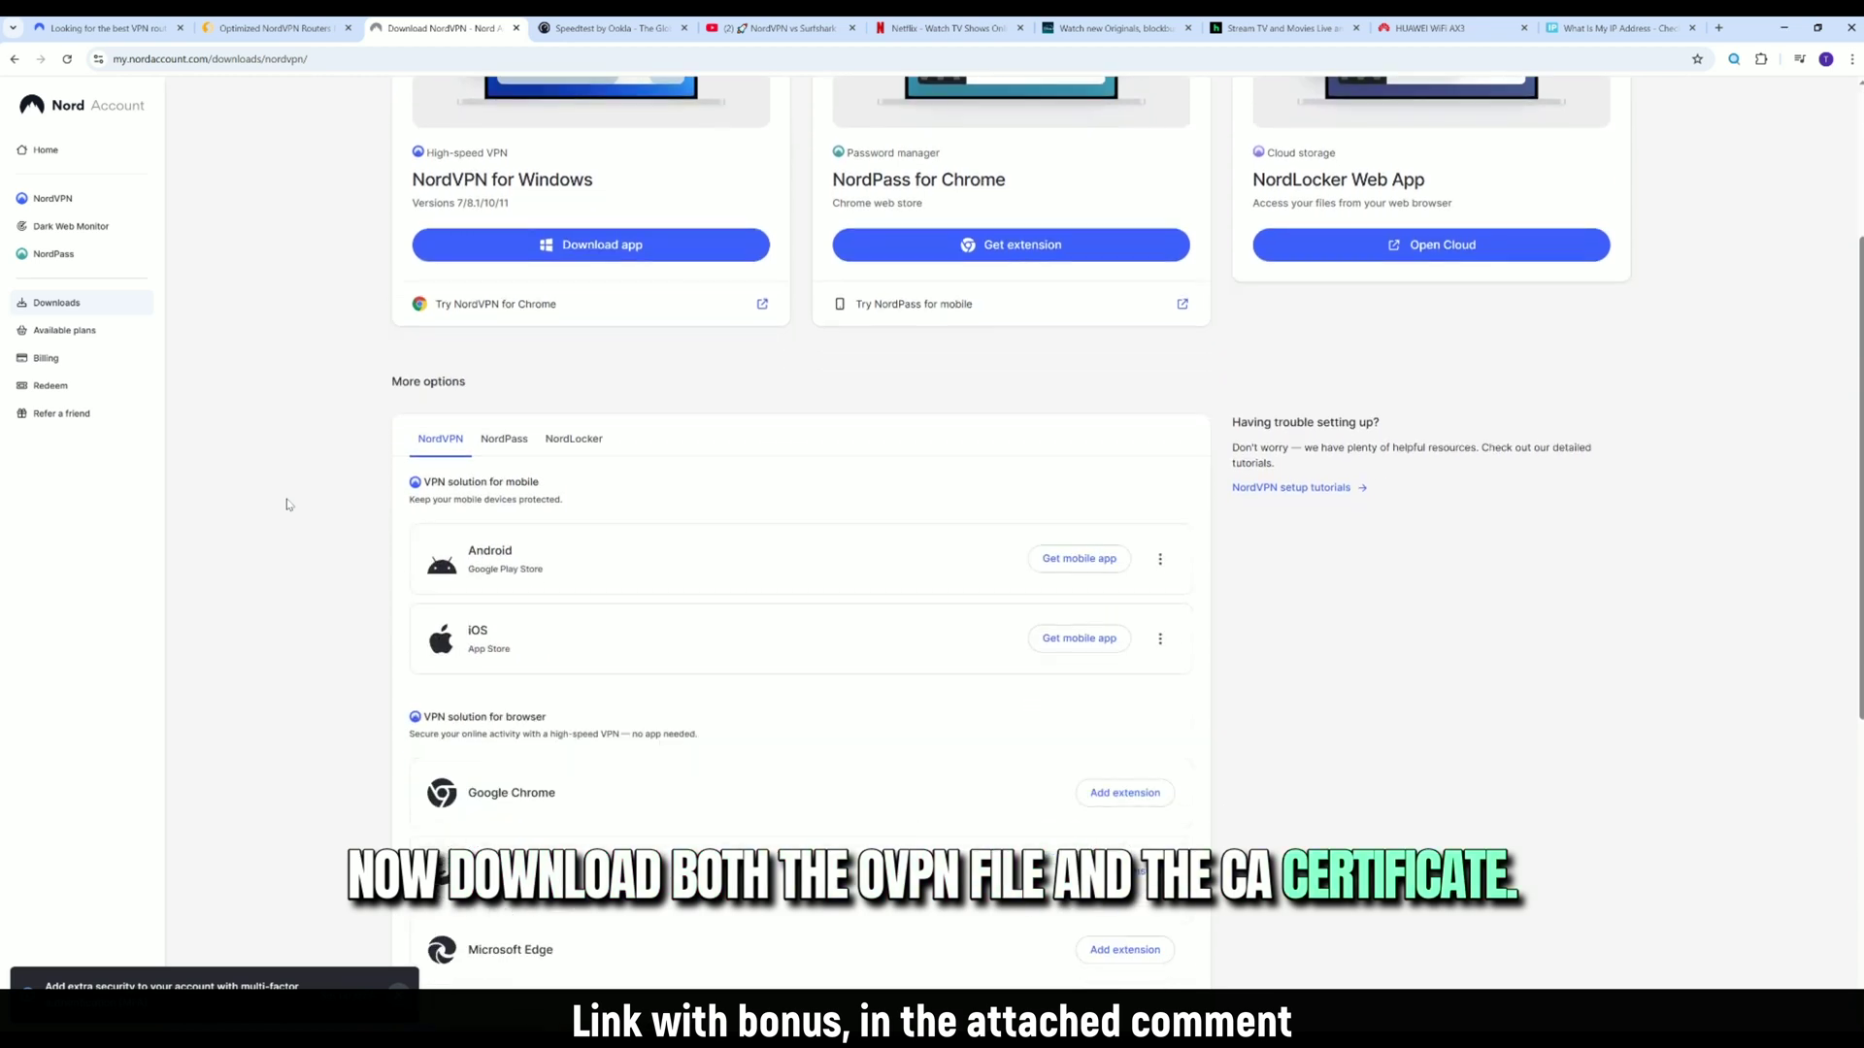
pyautogui.scroll(-3, 287, 504)
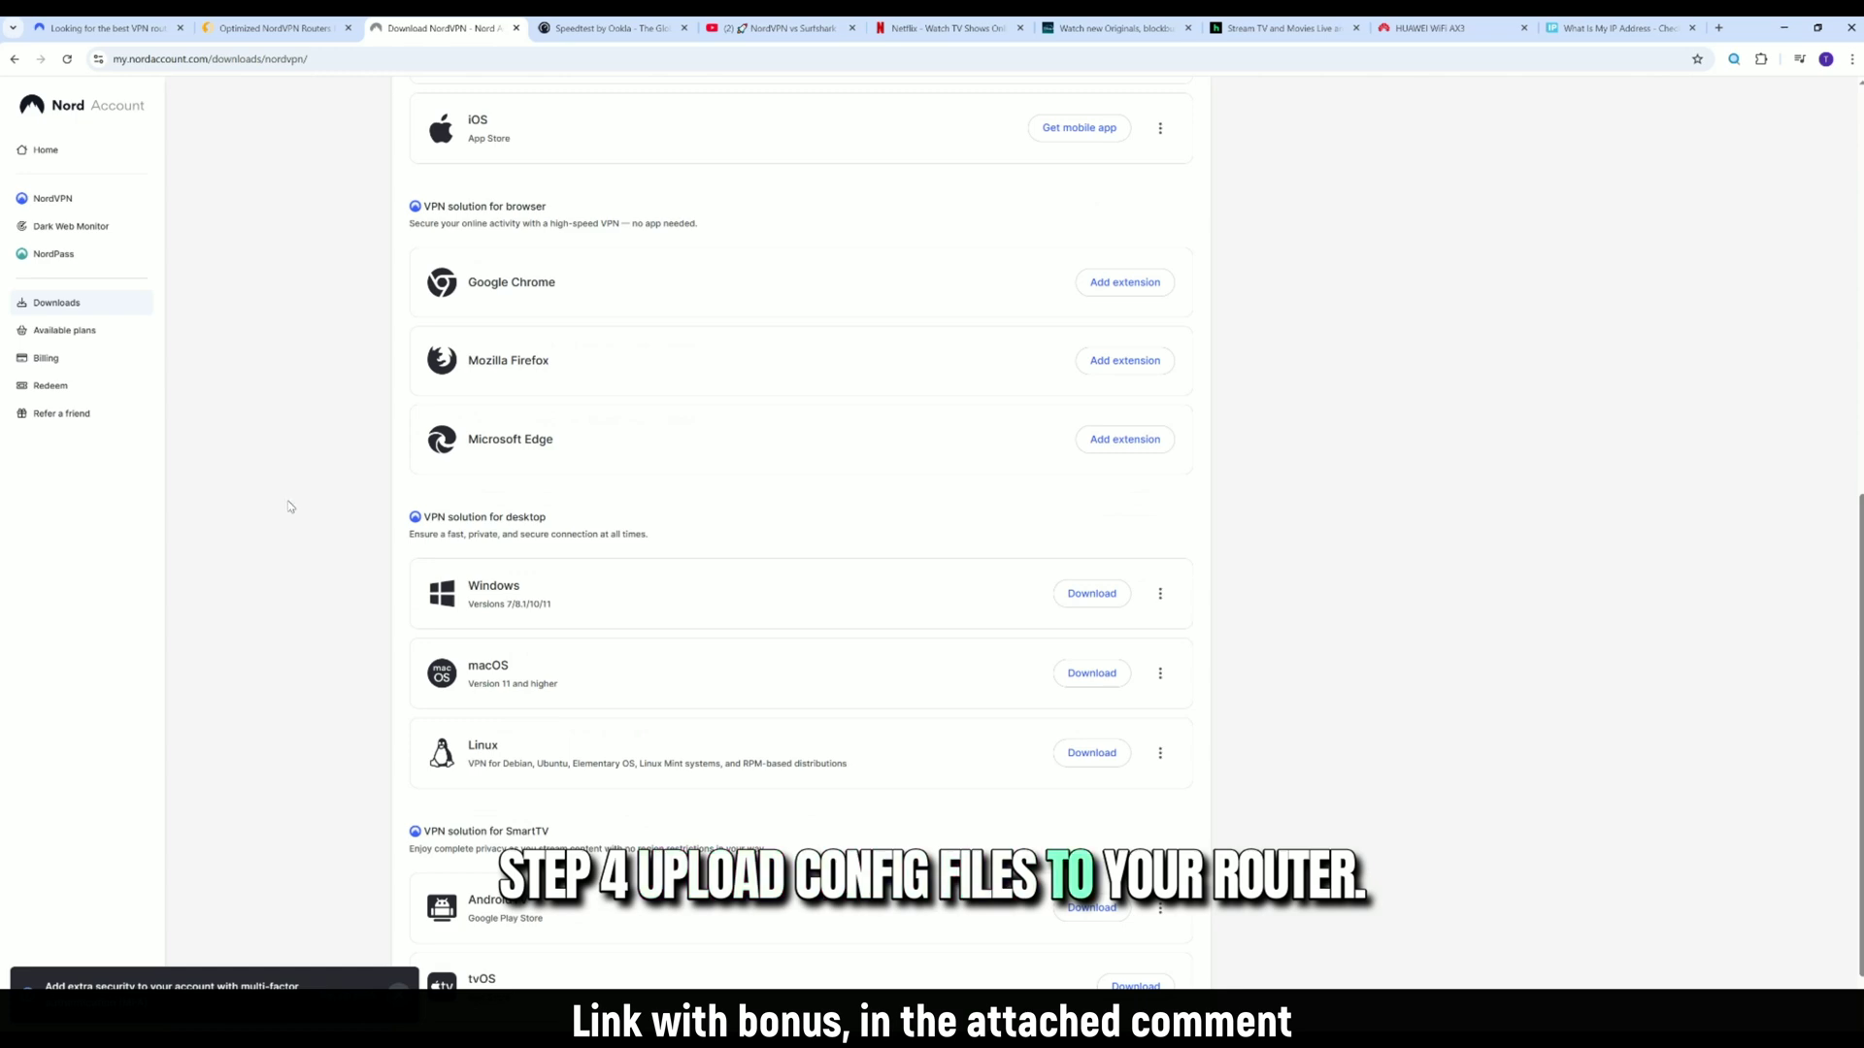
pyautogui.scroll(7, 291, 503)
pyautogui.scroll(1, 297, 504)
pyautogui.click(1426, 27)
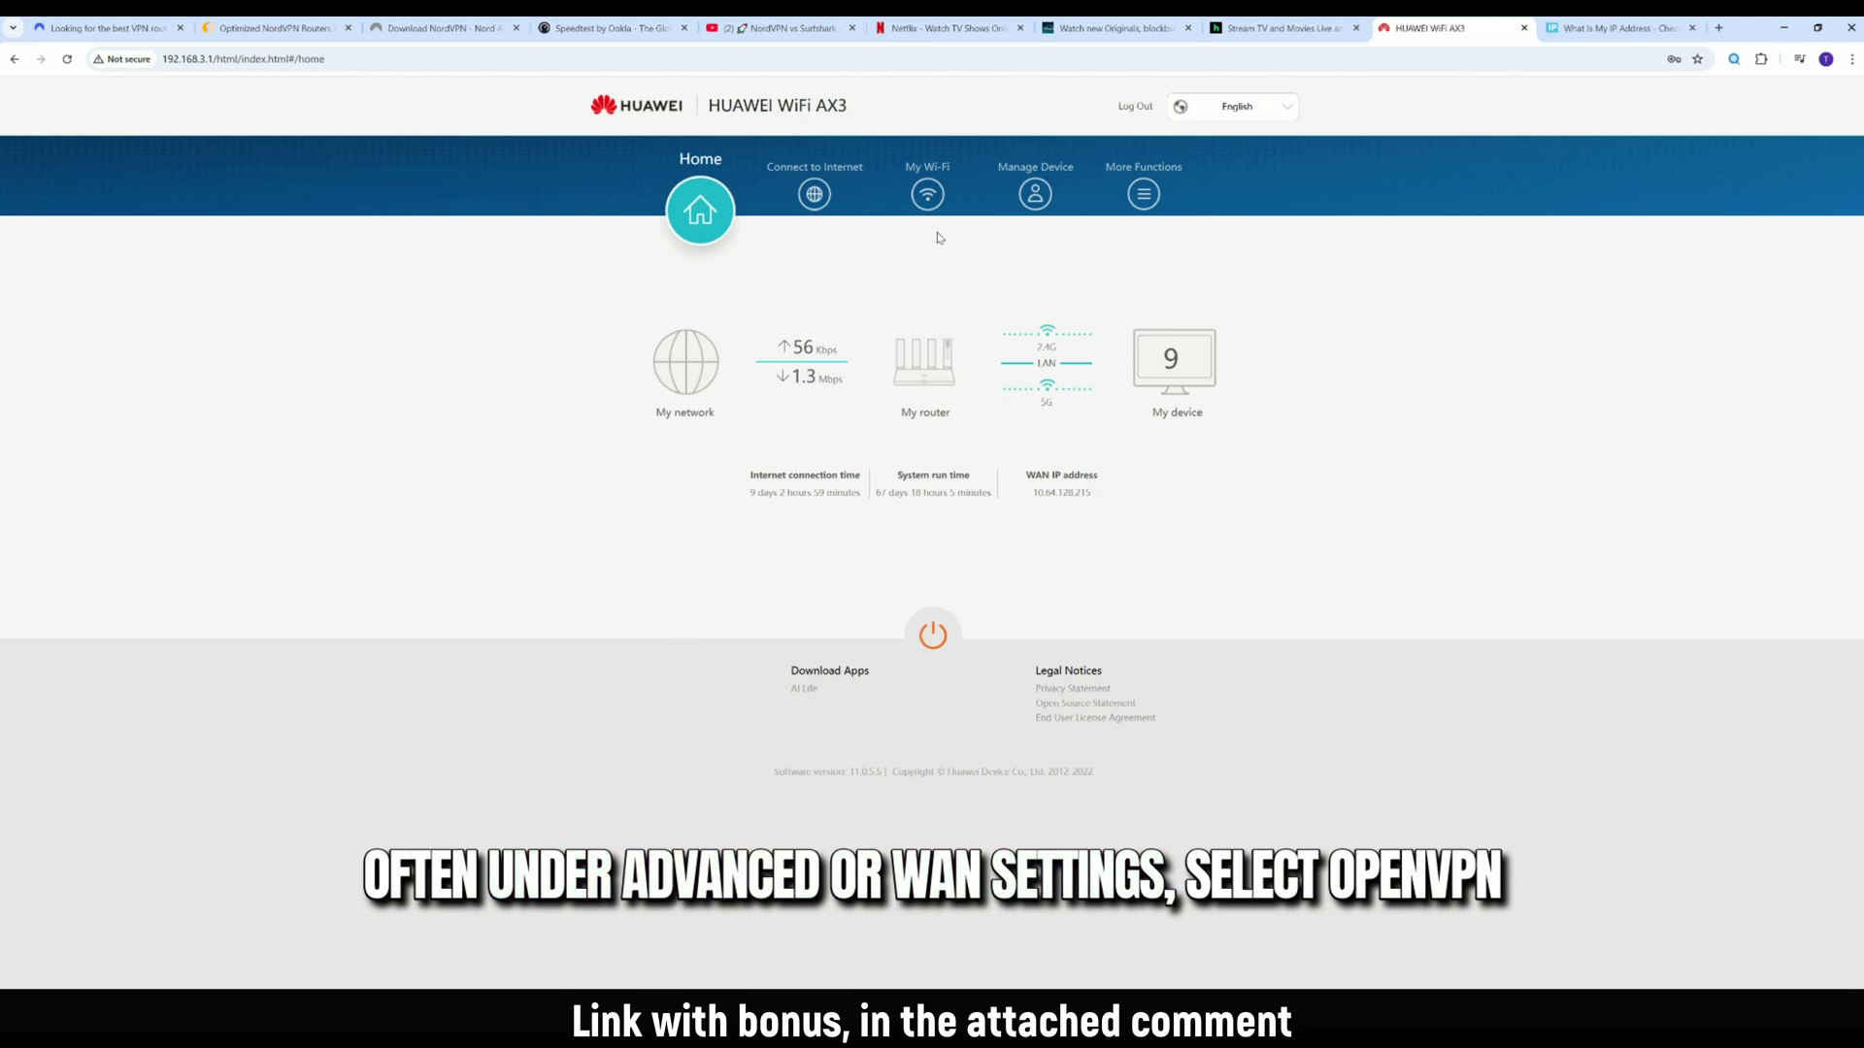
# - Open the router's Virtual Private Network page under More Functions > Network Settings
pyautogui.click(1157, 202)
pyautogui.click(656, 381)
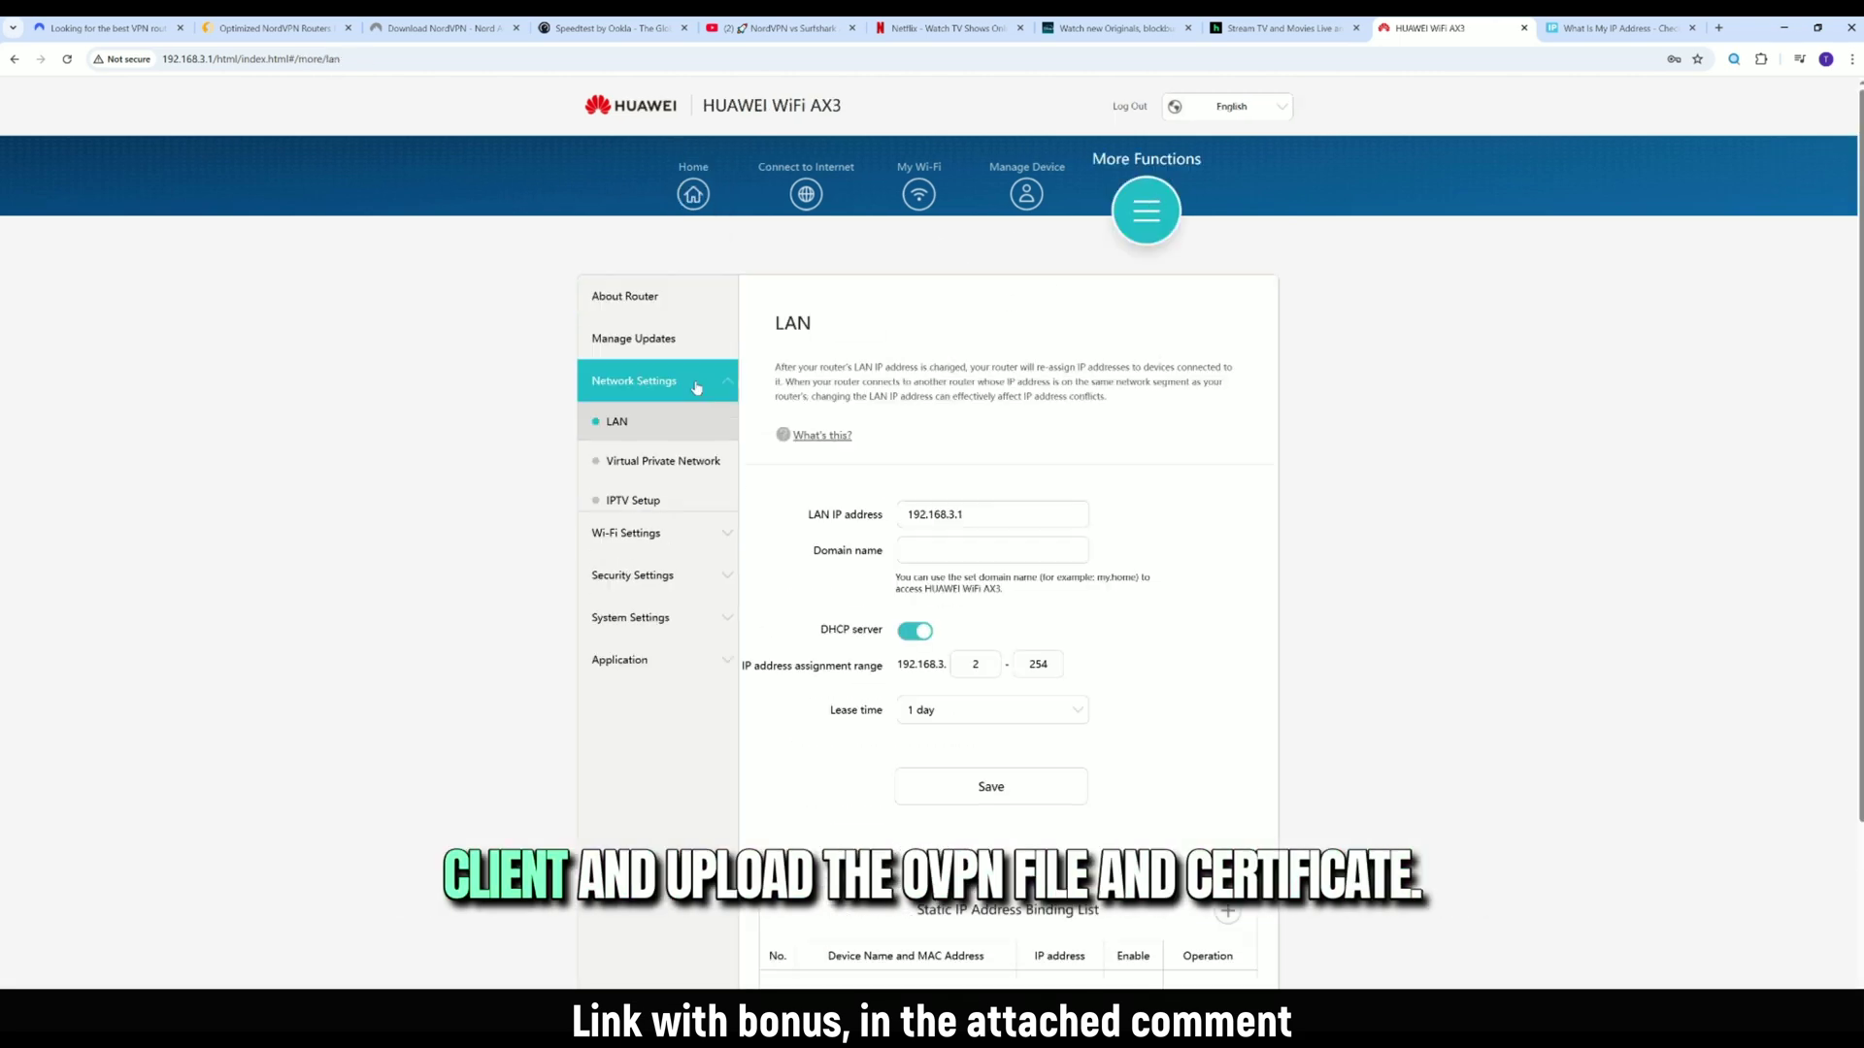
pyautogui.click(666, 462)
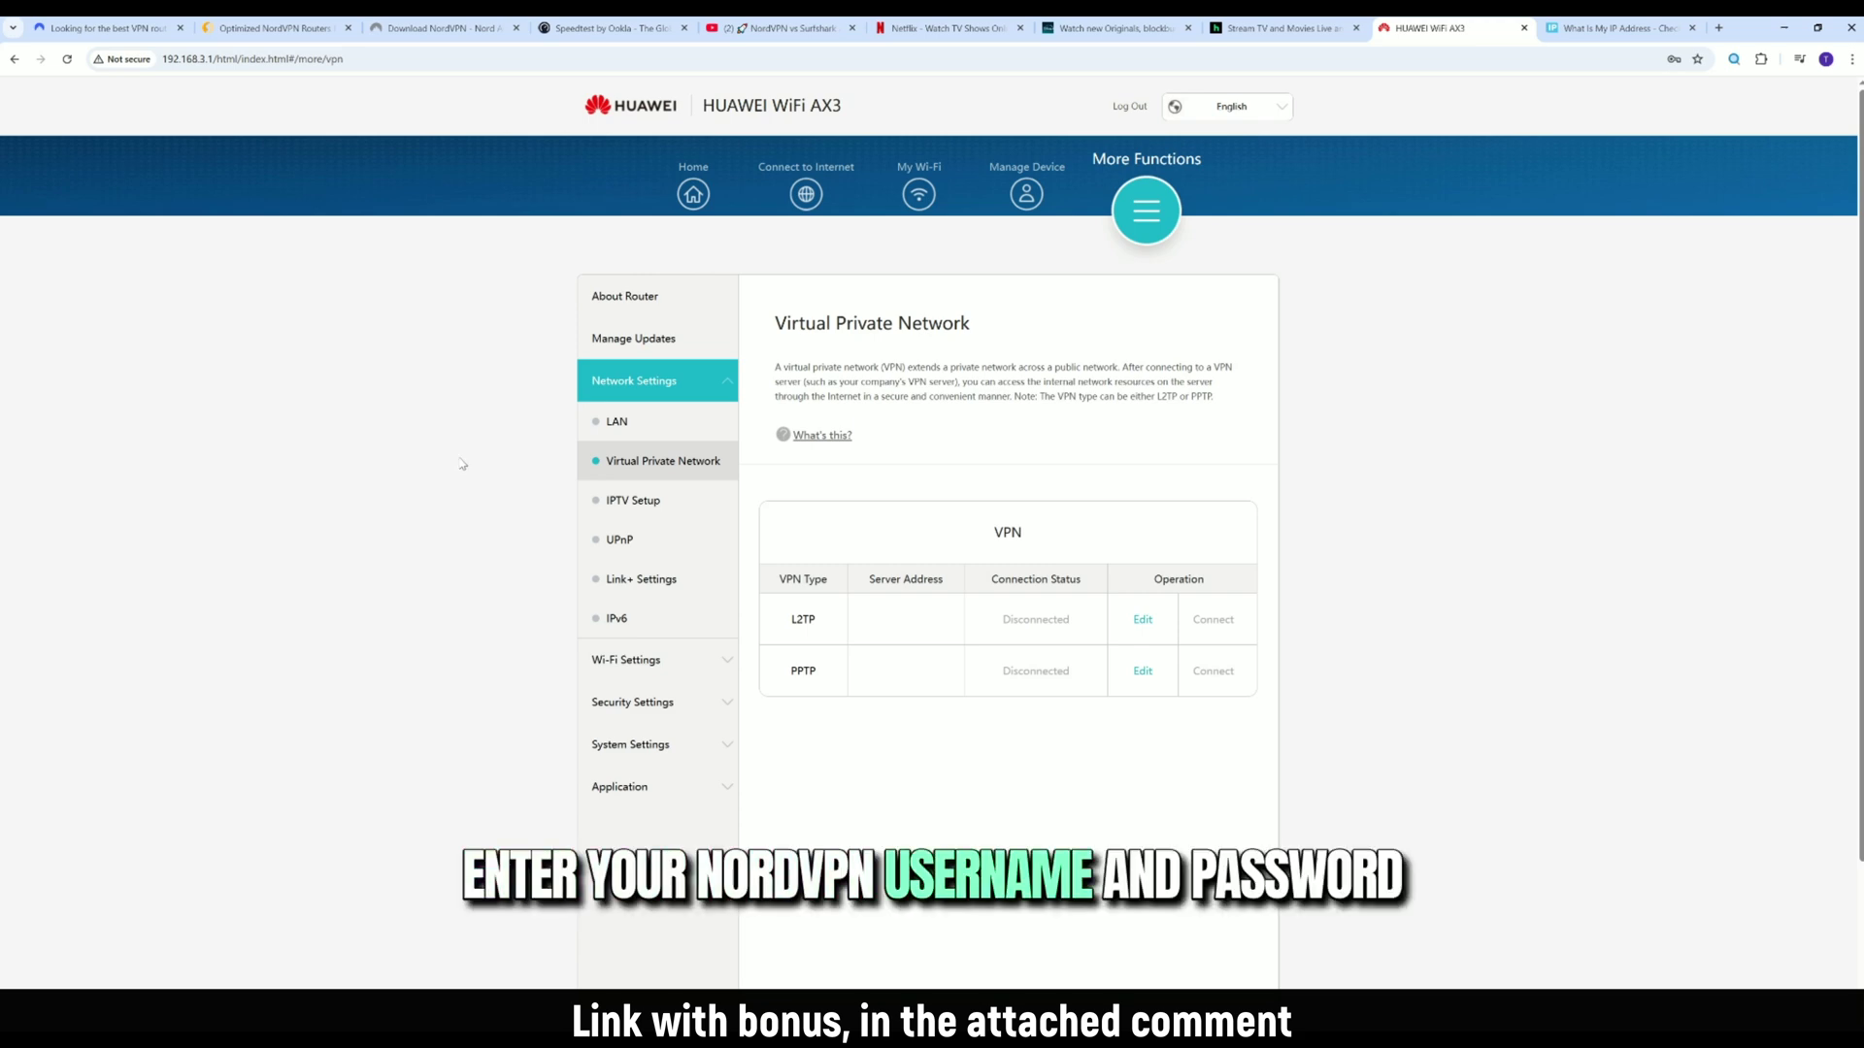
# - Inspect the L2TP and PPTP connection settings, cancelling both without changes
pyautogui.click(1143, 620)
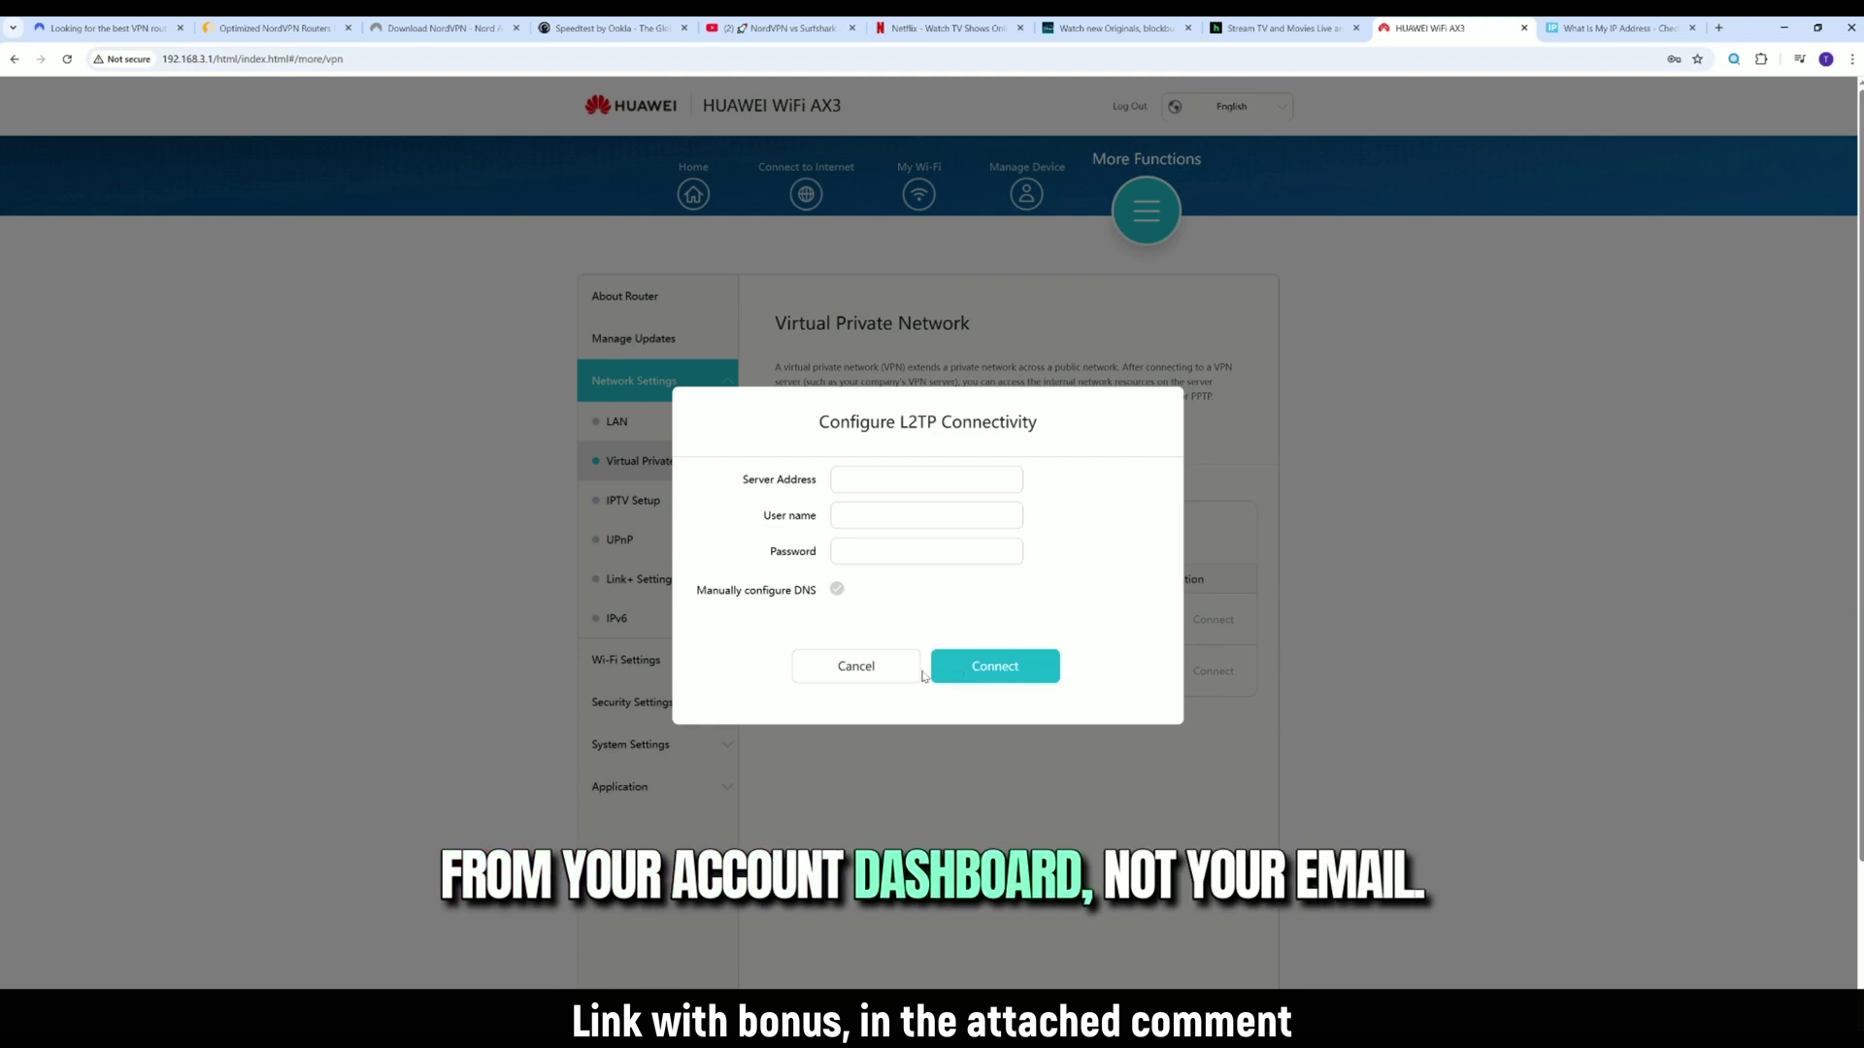
pyautogui.click(855, 666)
pyautogui.click(1143, 671)
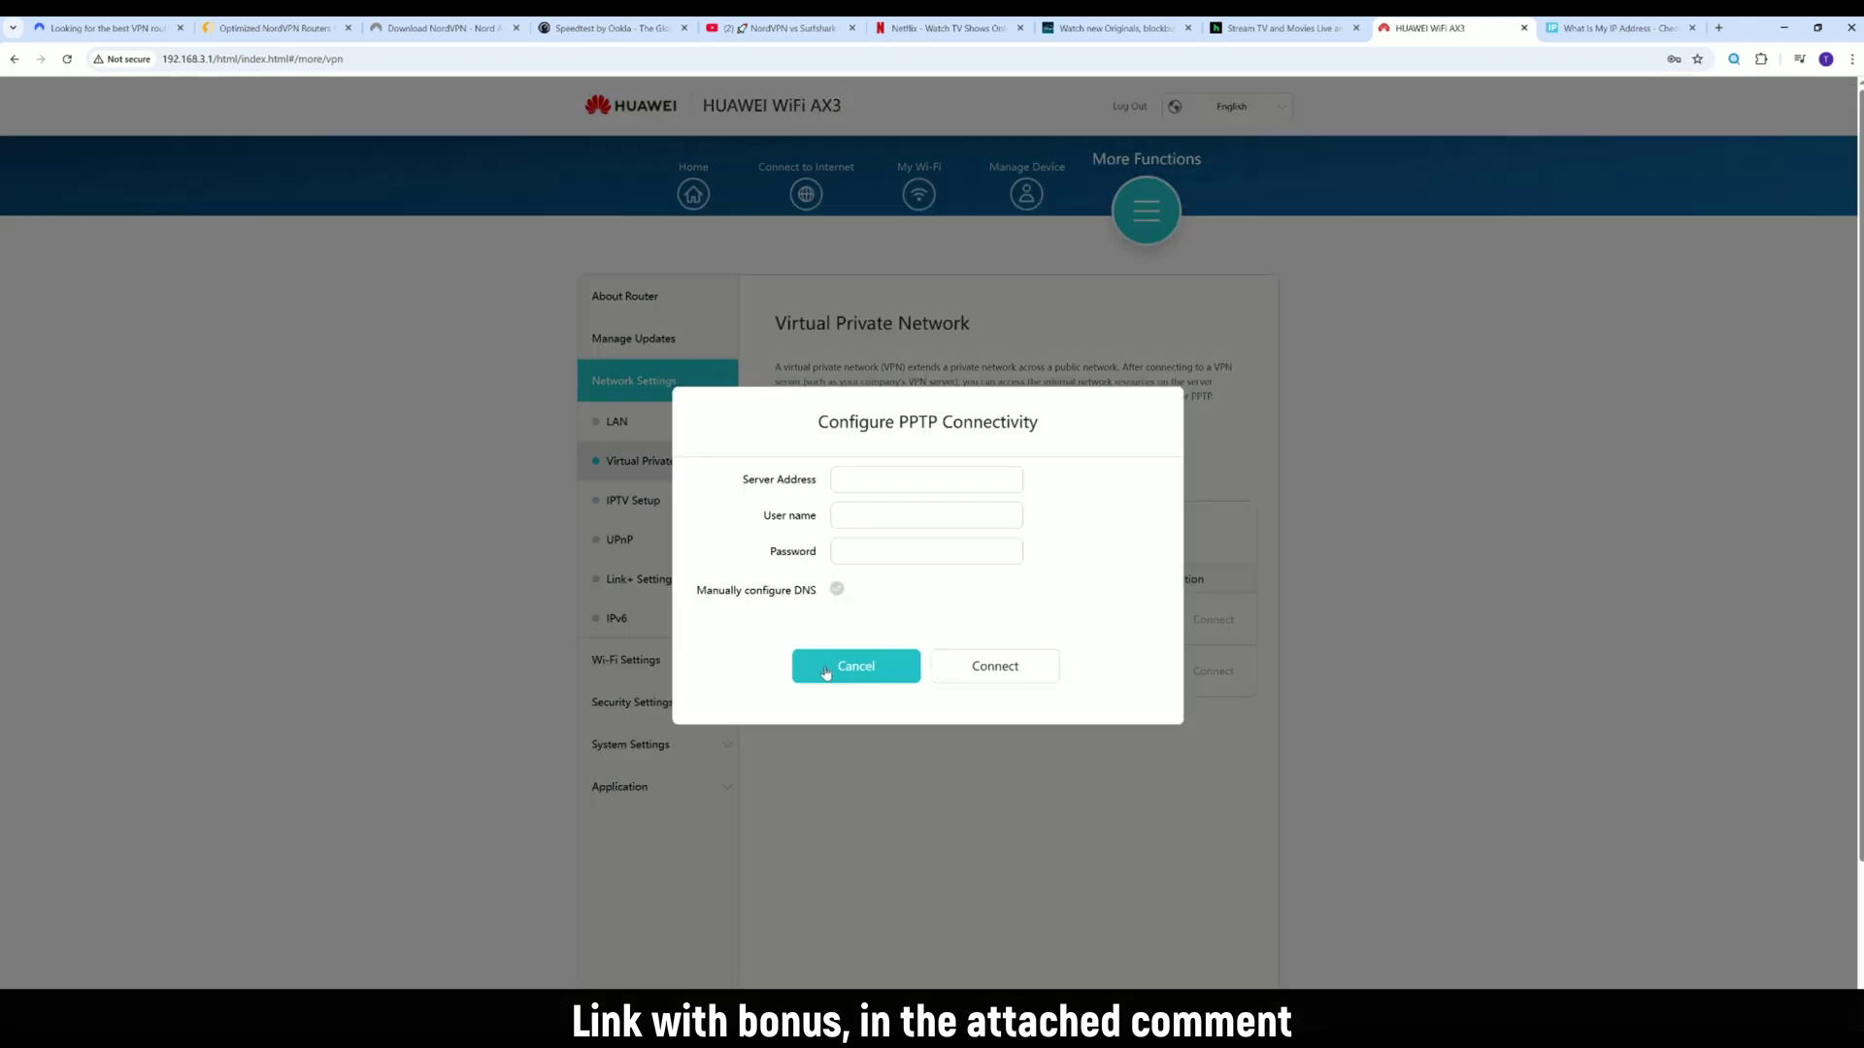
pyautogui.click(832, 673)
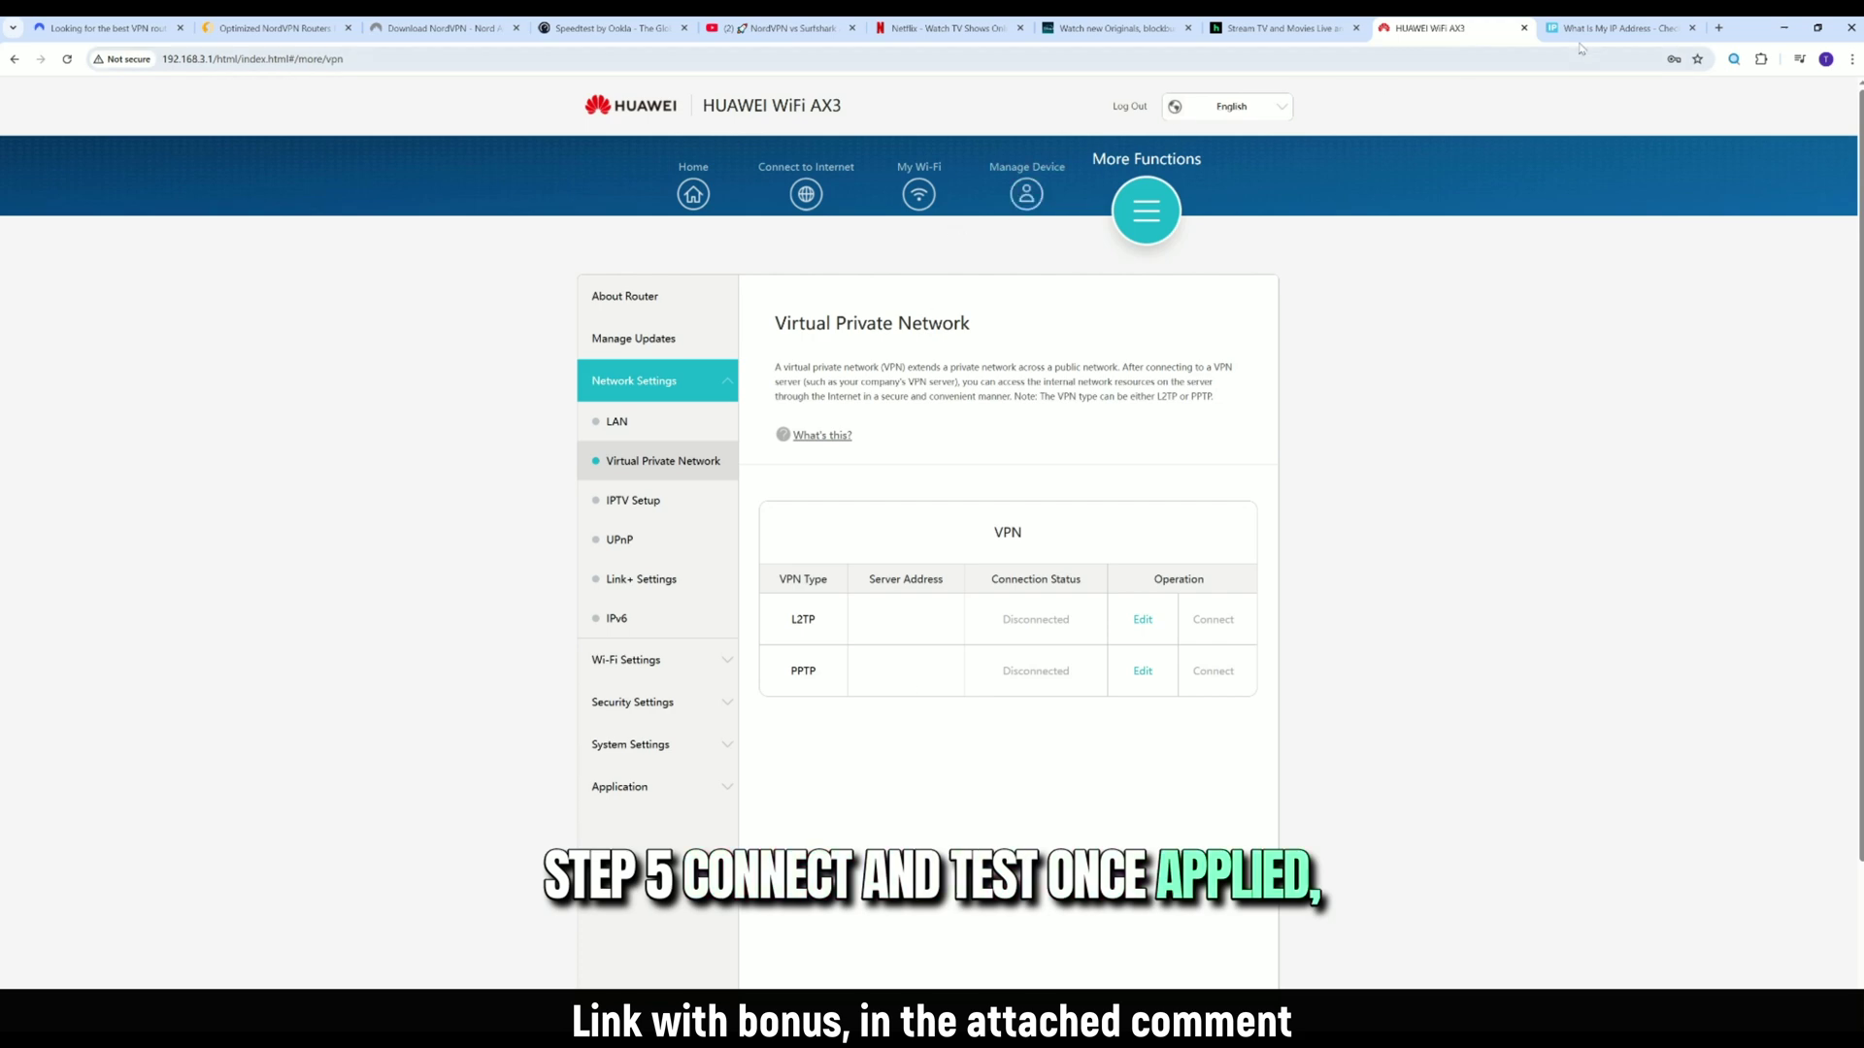
# - Reload 2ip.io to confirm IP 194.146.15.41 in Los Angeles with ISP PacketHub S.A
pyautogui.click(1617, 27)
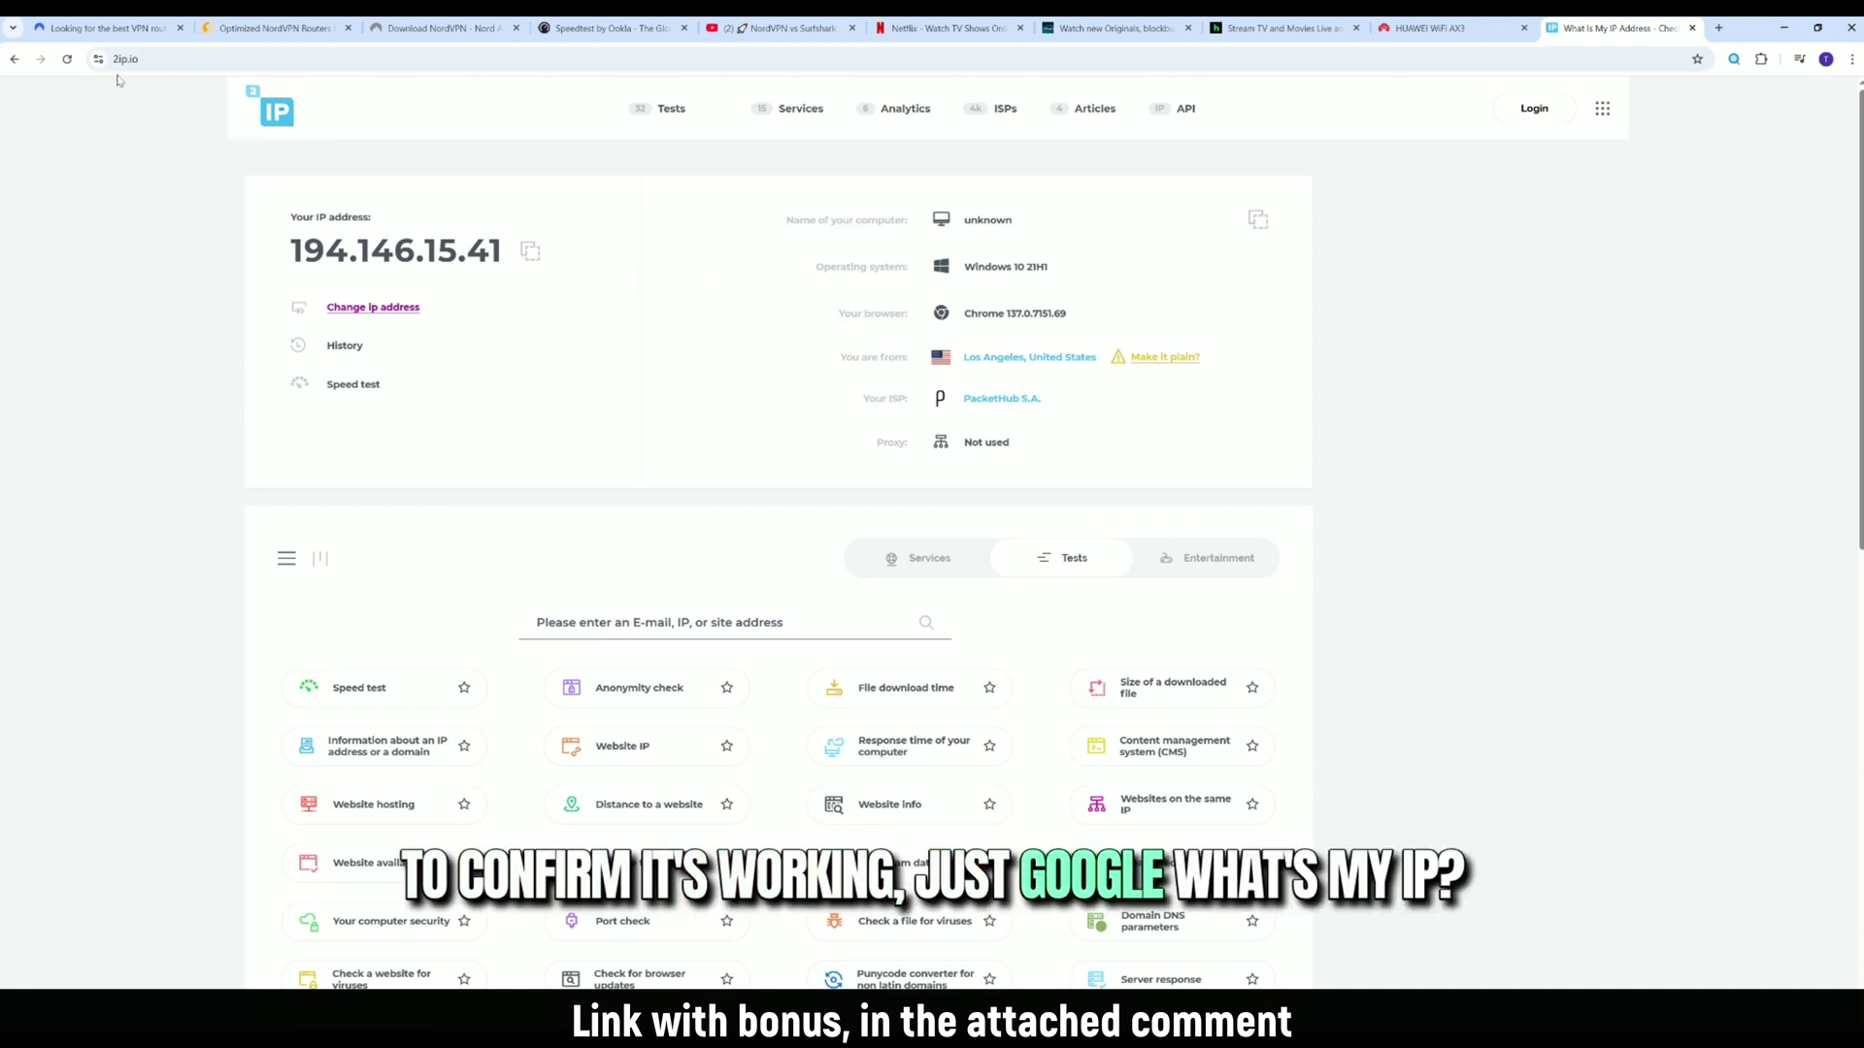
pyautogui.click(281, 116)
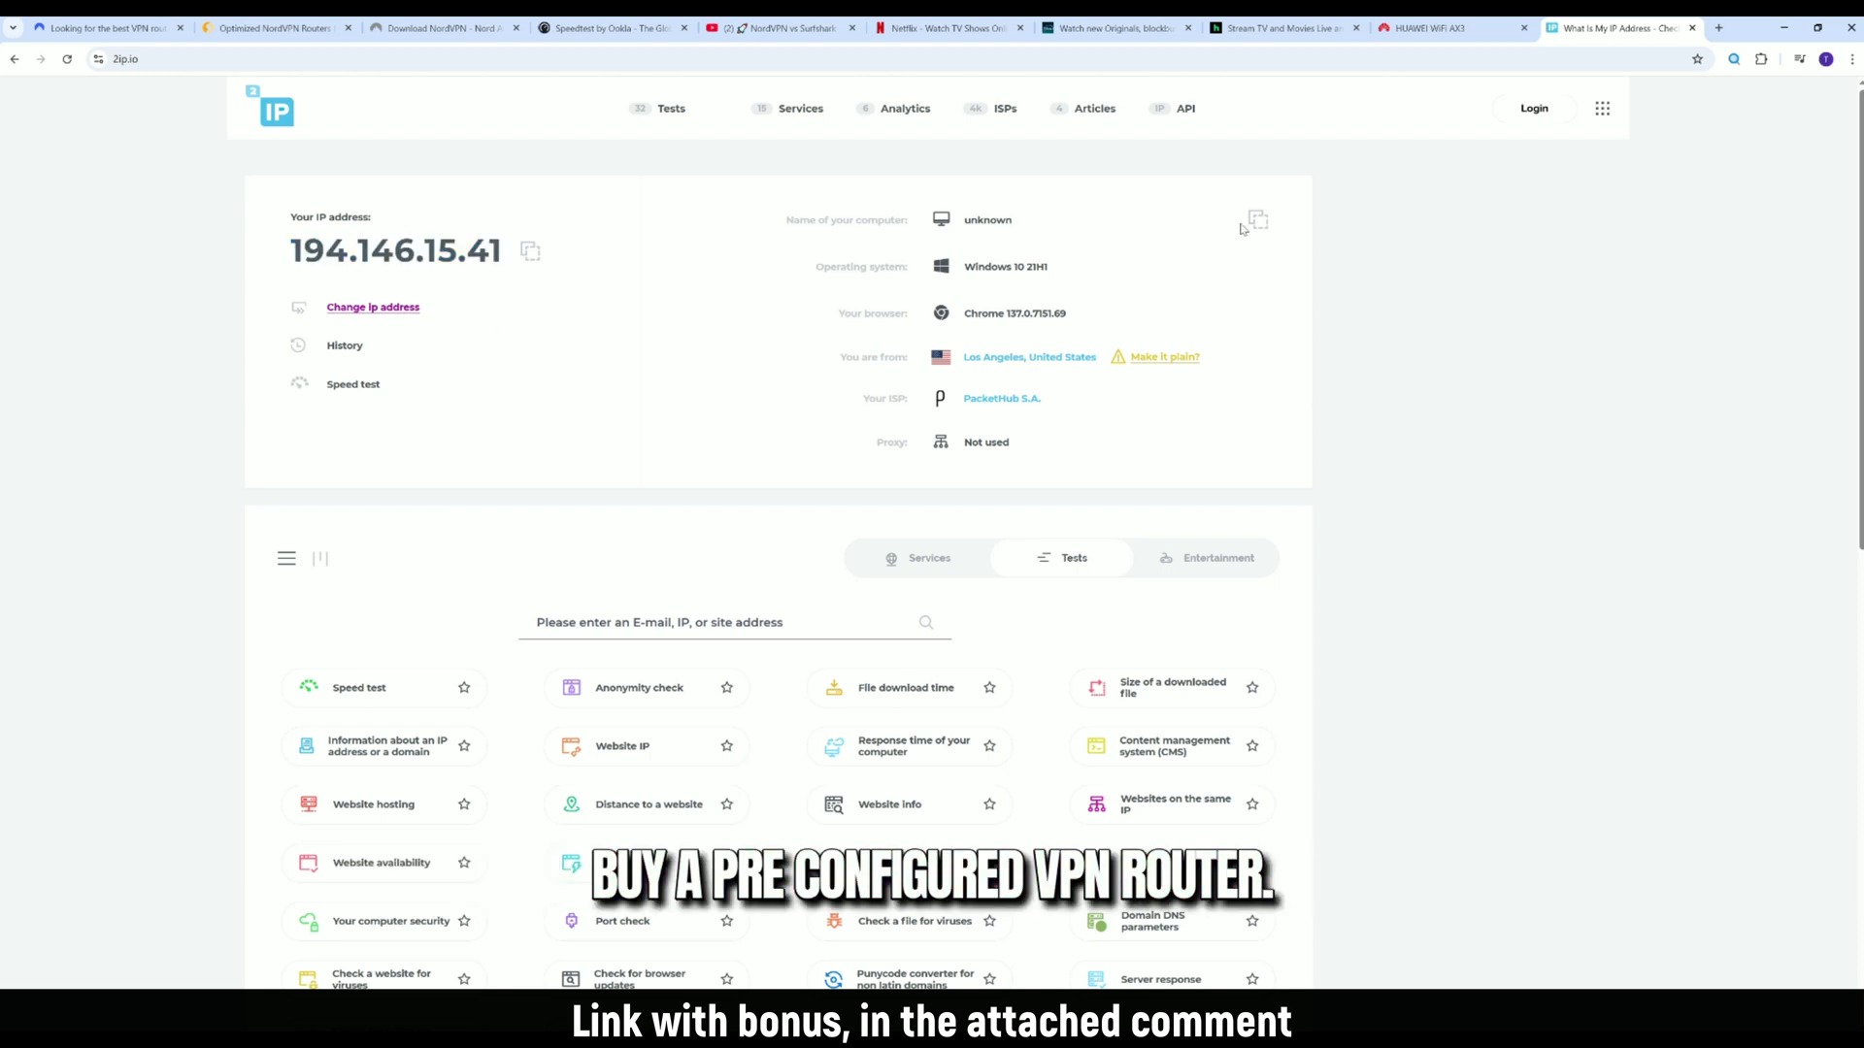
# - Bring up the 'NordVPN vs Surfshark 2025' YouTube video and its pinned NordVPN offer comment
pyautogui.click(271, 28)
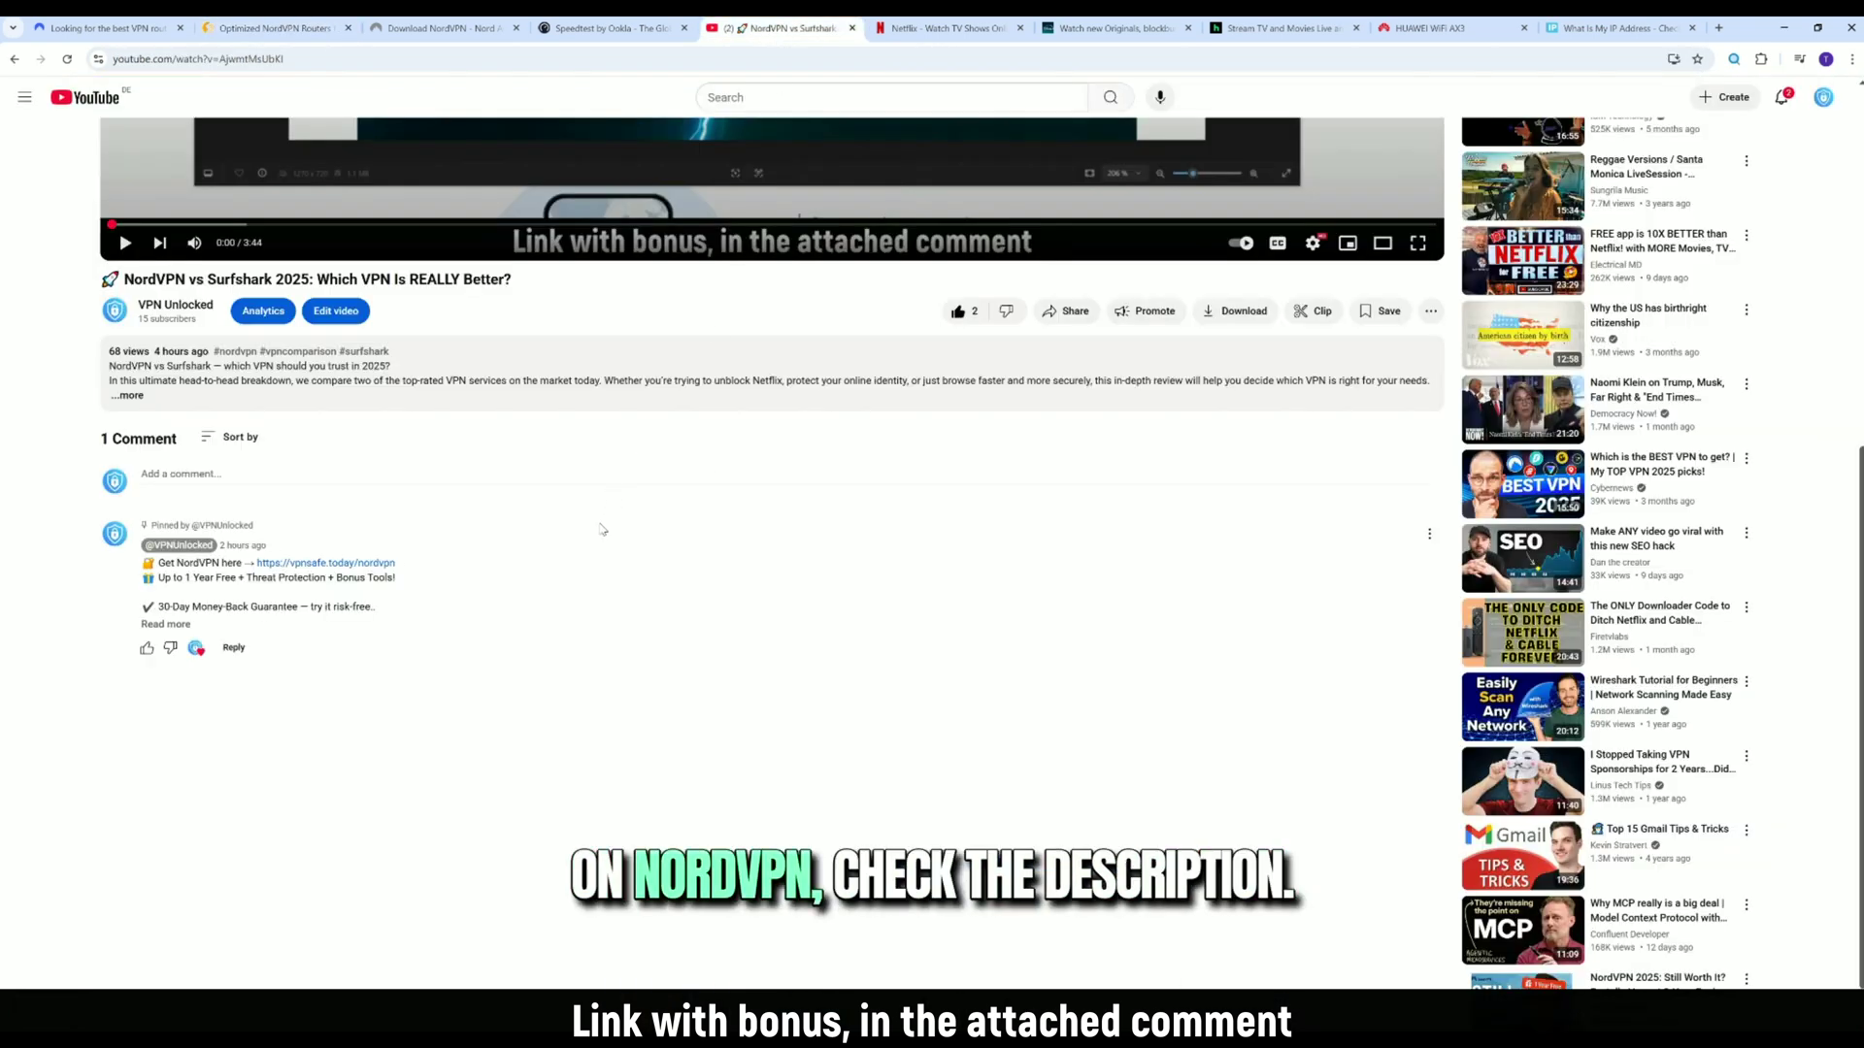
pyautogui.scroll(2, 598, 626)
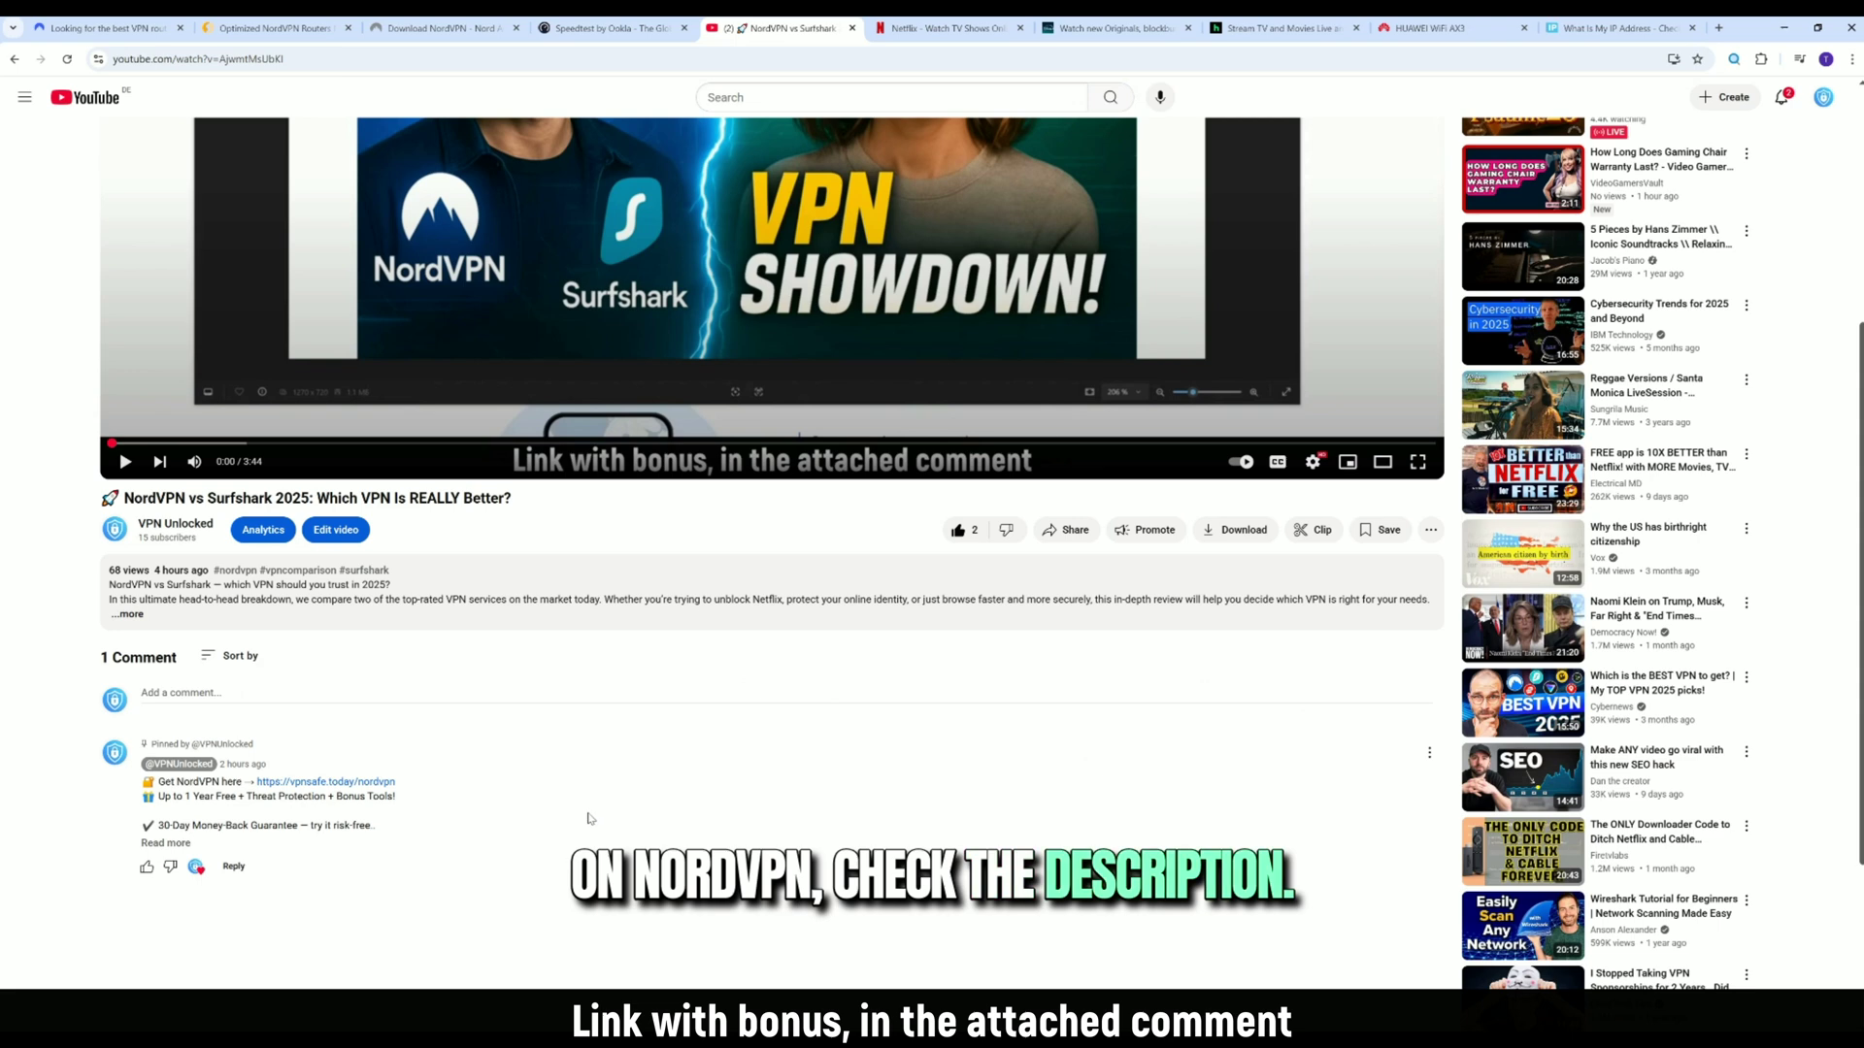
pyautogui.scroll(-1, 587, 818)
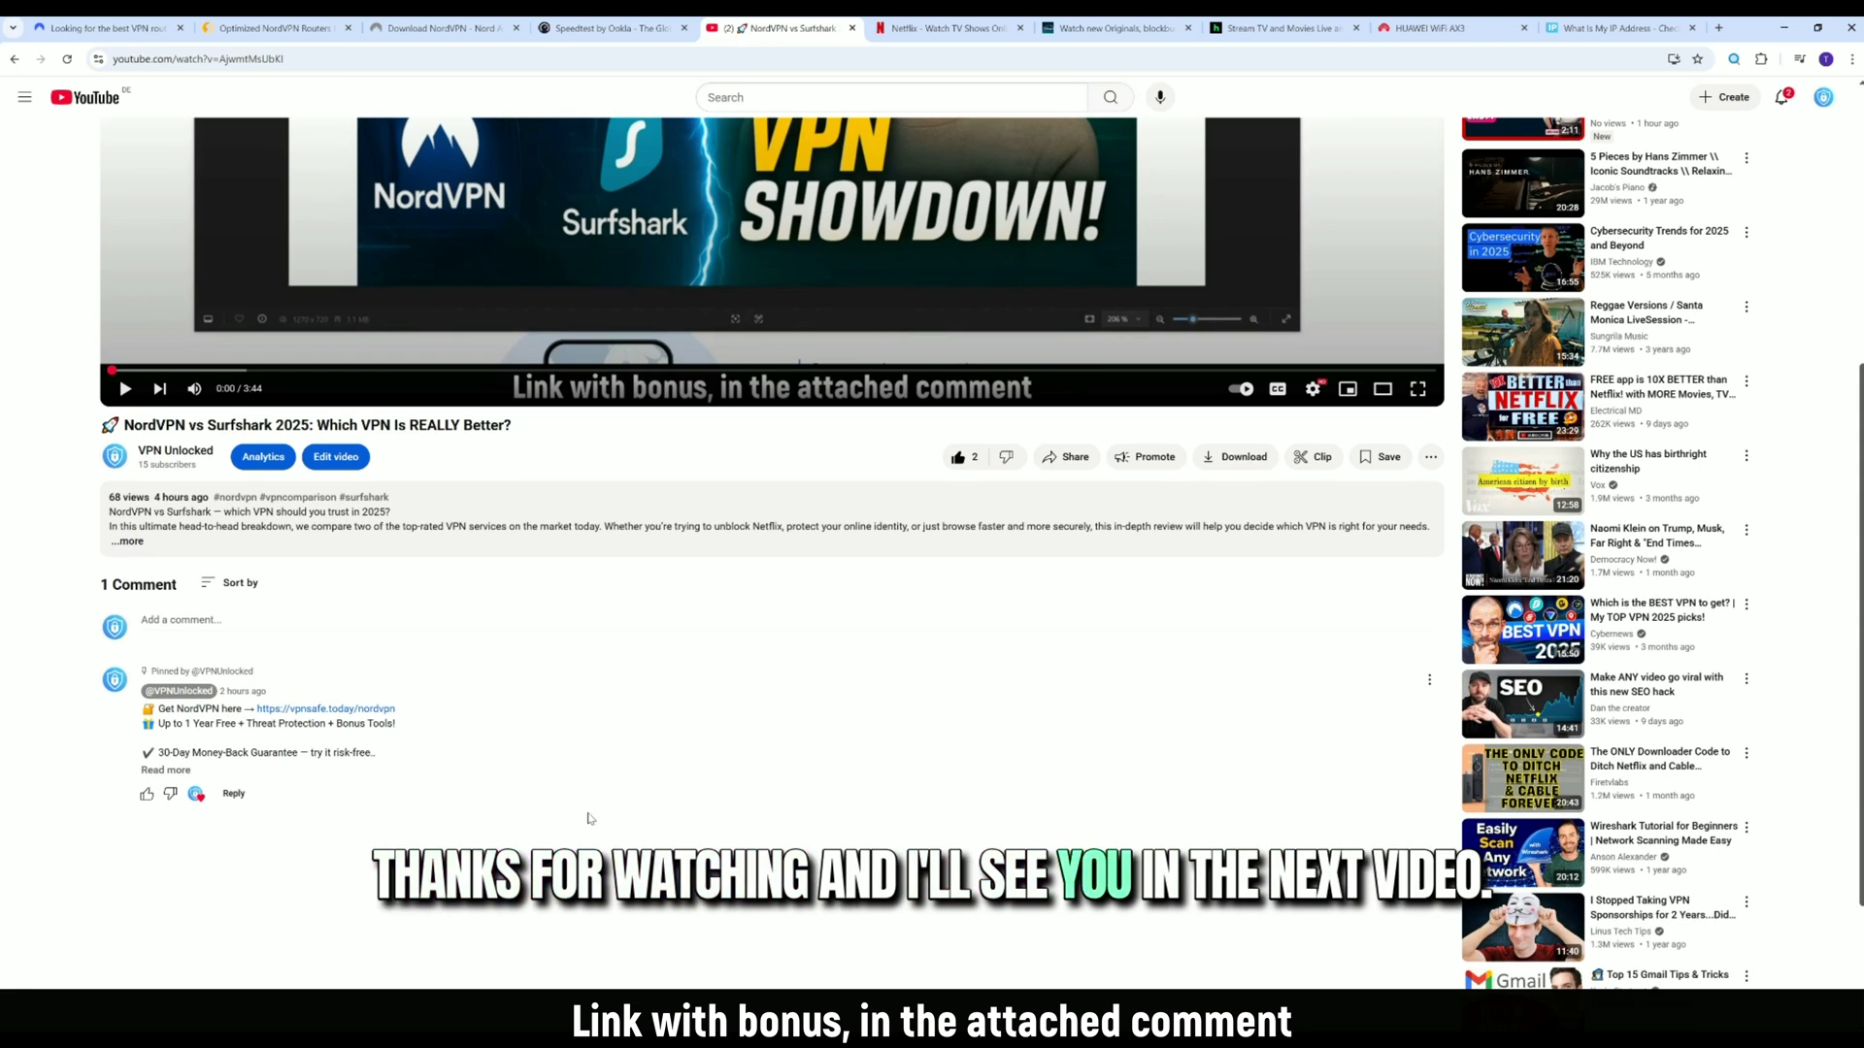